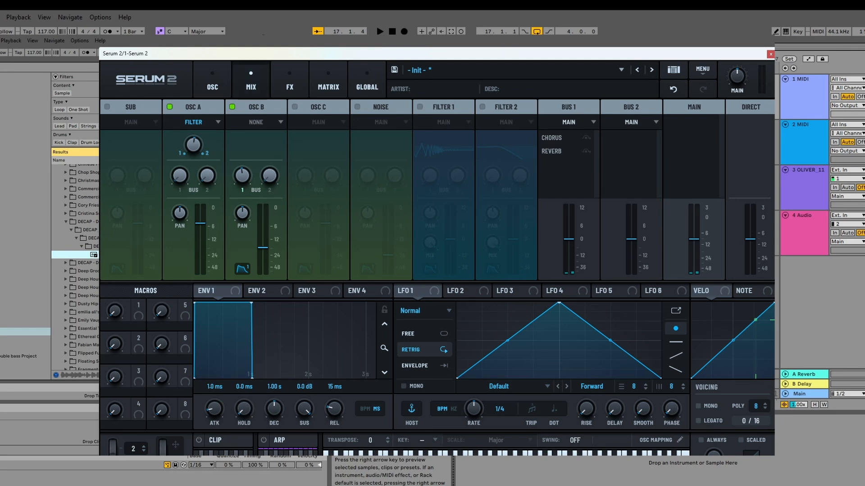
- Route oscillator B to the filters in the mixer and set its filter balance to -81
left_click(248, 122)
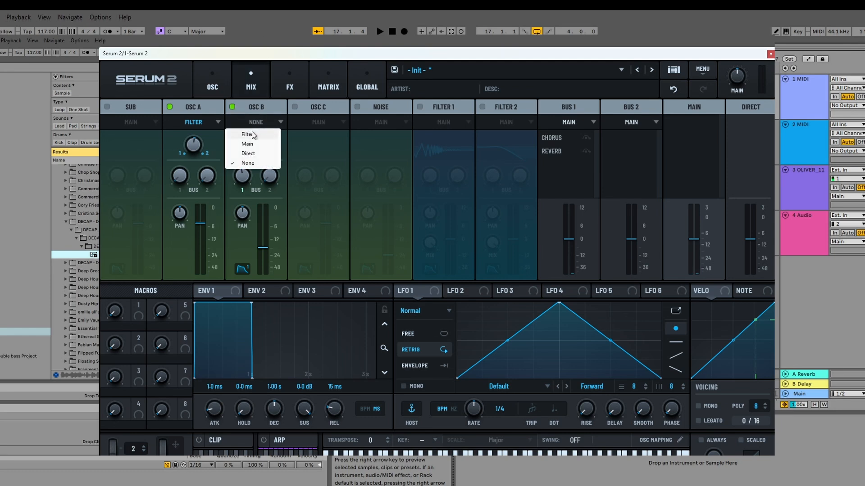
left_click(247, 135)
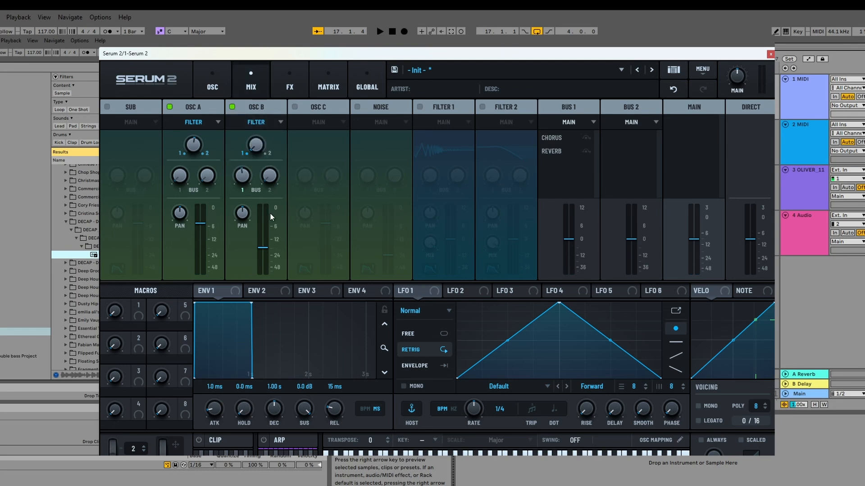
mouse_move(258, 151)
left_mouse_down()
mouse_move(257, 130)
mouse_move(263, 144)
left_mouse_up()
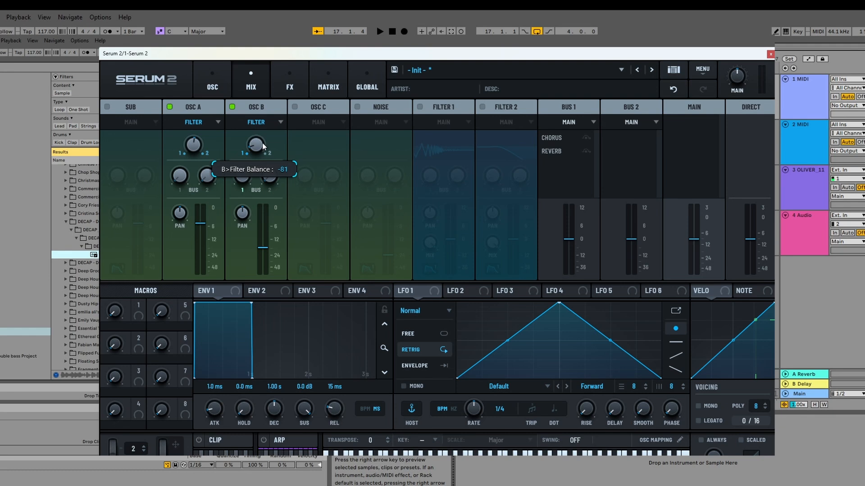
left_click(208, 82)
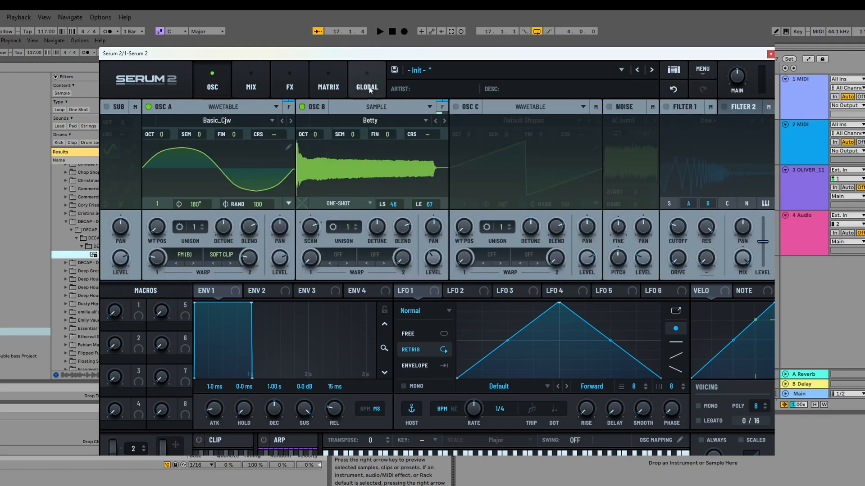
left_click(255, 86)
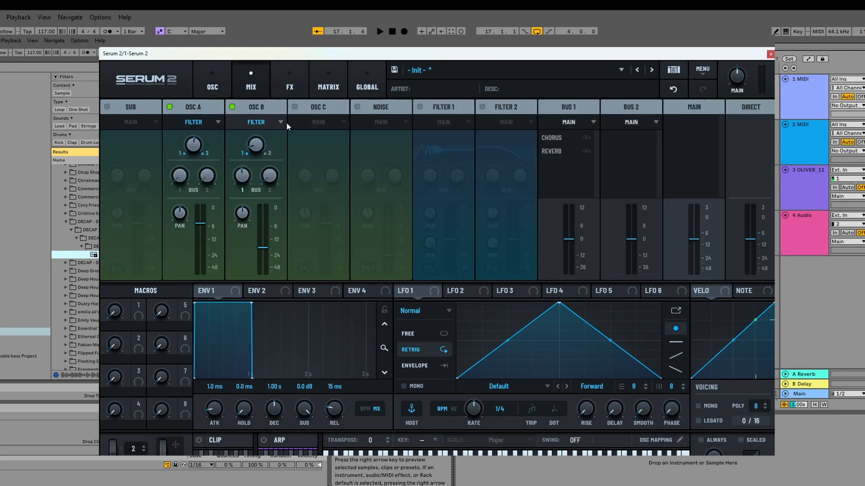
mouse_move(241, 187)
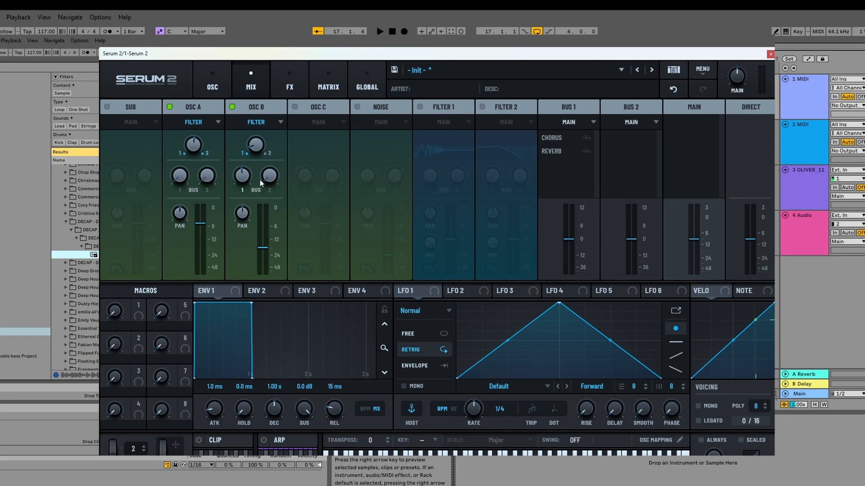
mouse_move(273, 181)
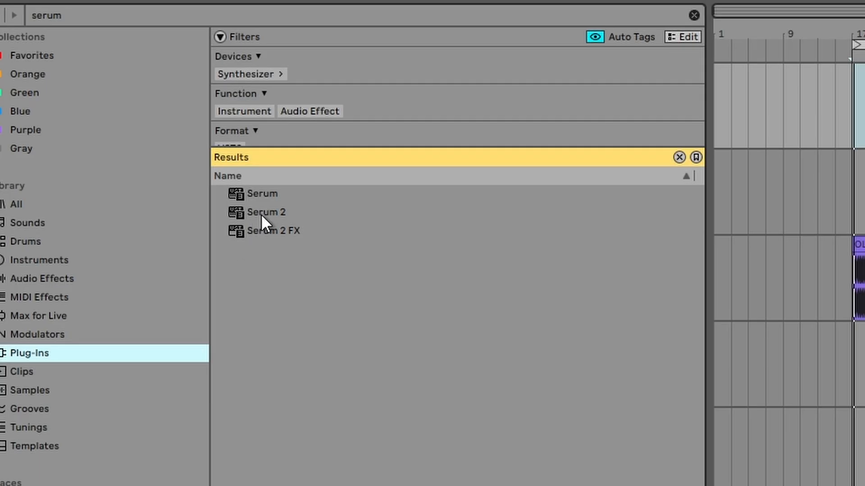
- Load the Serum 2 plug-in onto the first MIDI track, and reposition and enlarge its window
left_click(260, 214)
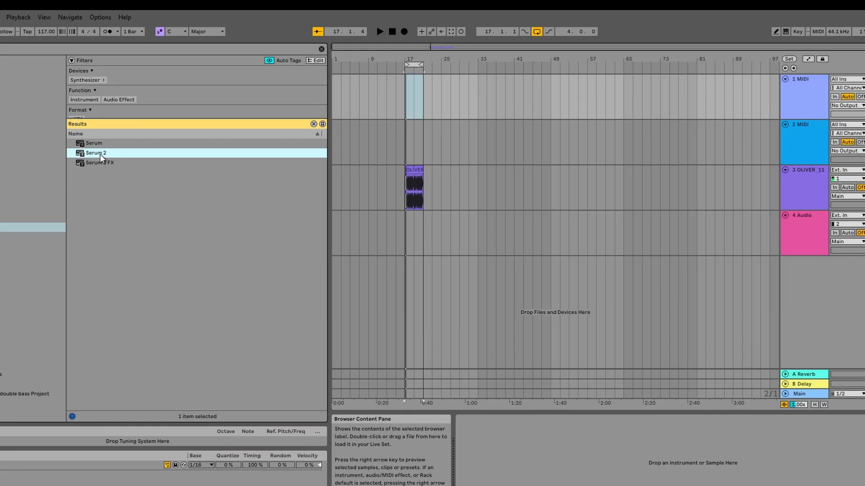
left_click_drag(101, 158, 405, 117)
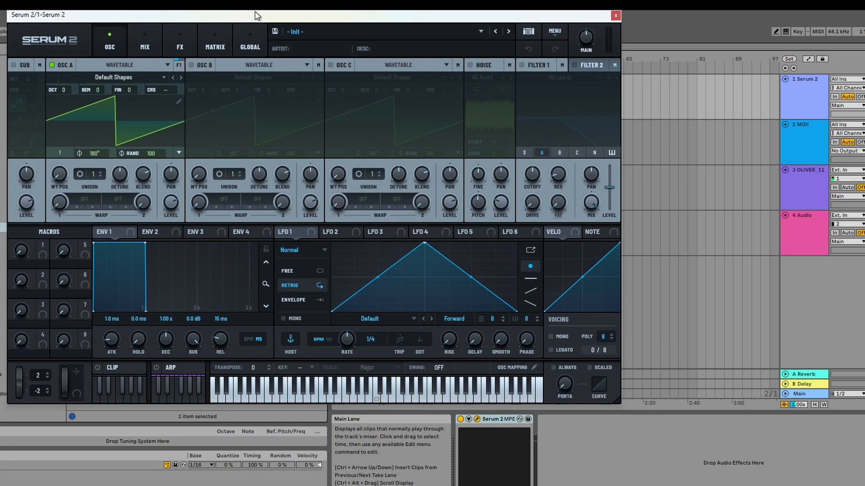
left_click_drag(254, 15, 440, 32)
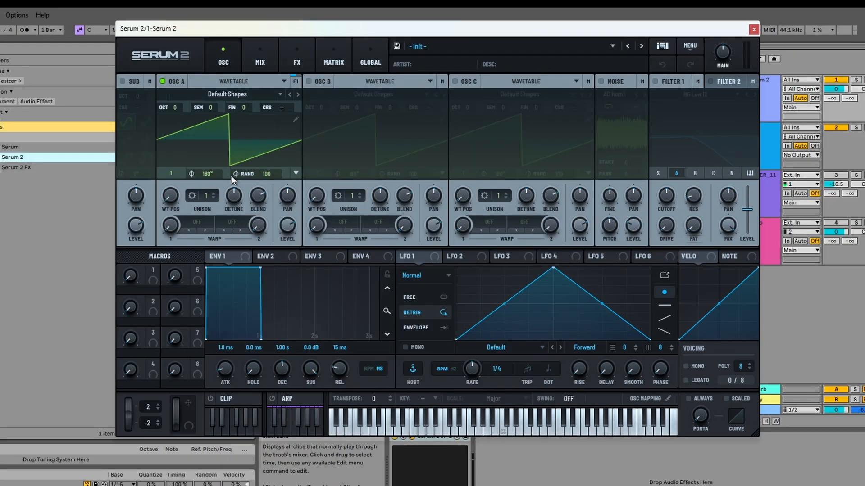
left_click_drag(301, 33, 229, 32)
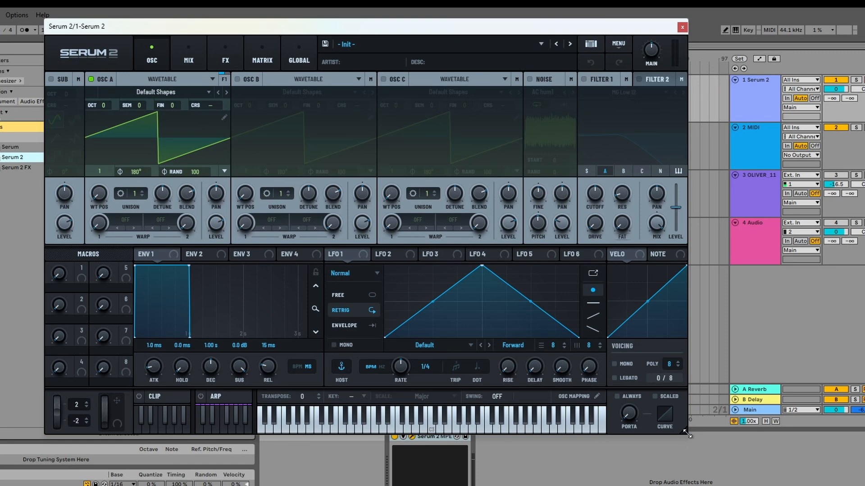
left_click_drag(687, 436, 752, 473)
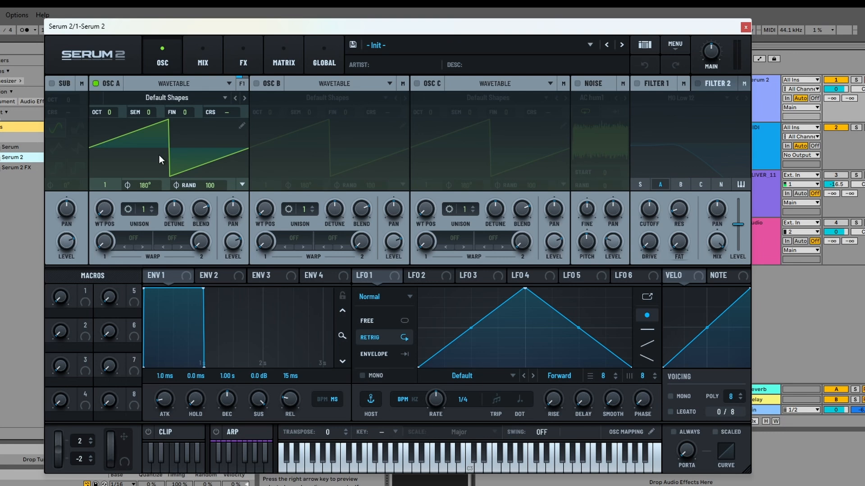
- Load the Retro_Speaking wavetable from the Vowel category into oscillator A
left_click(171, 99)
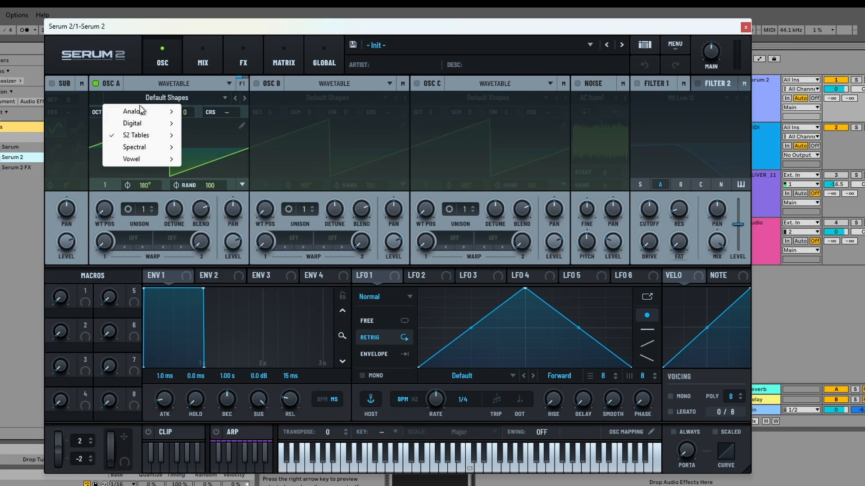
mouse_move(151, 163)
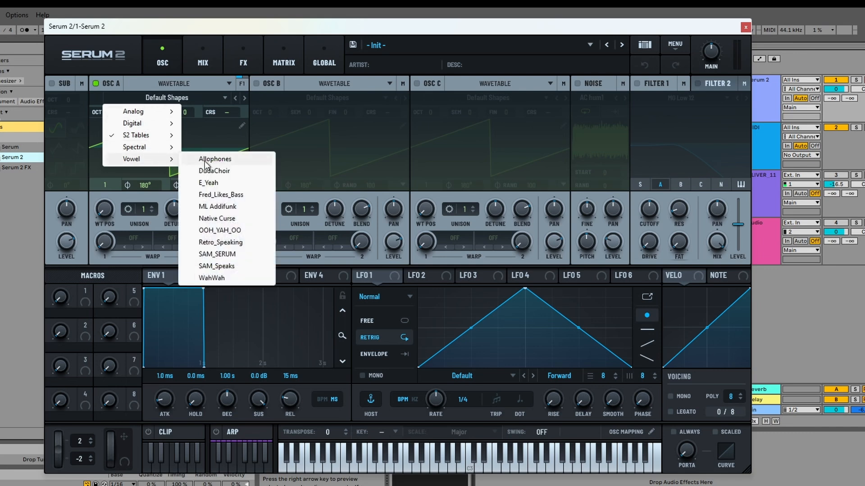
left_click(82, 165)
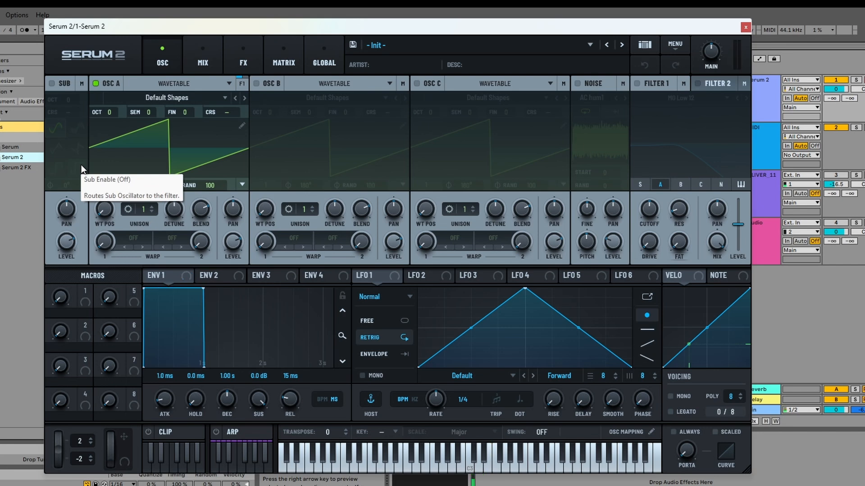
left_click(175, 94)
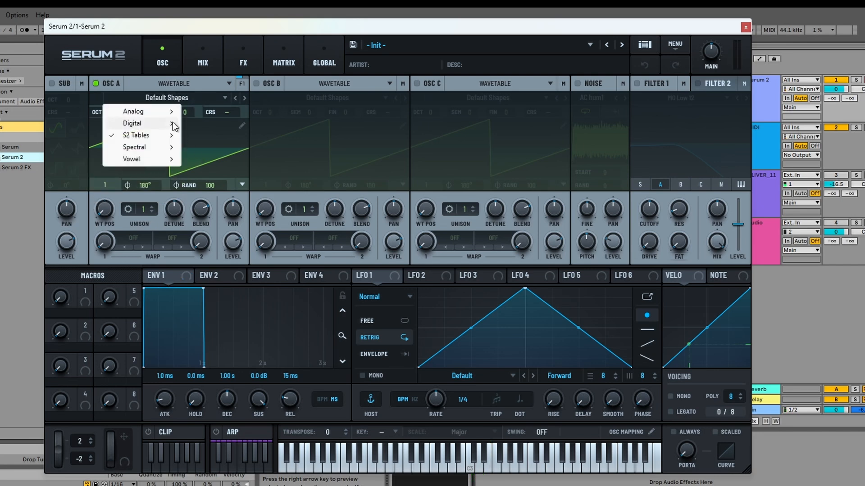
mouse_move(156, 162)
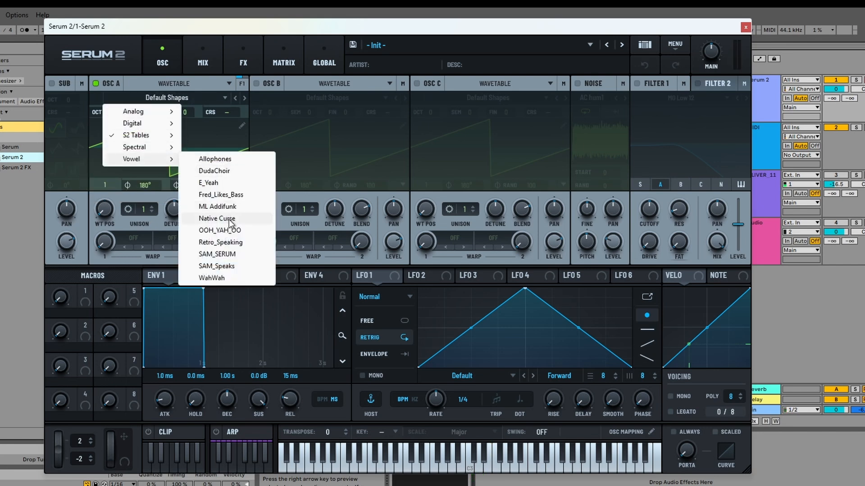
left_click(224, 242)
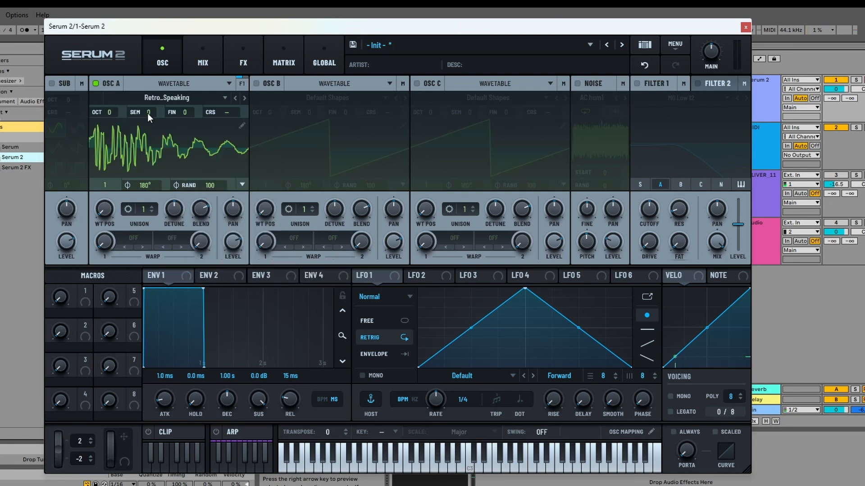
left_click(173, 94)
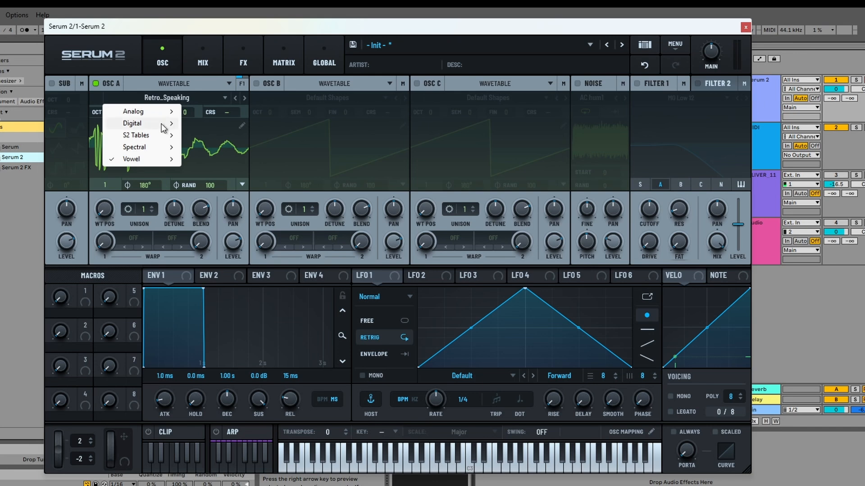
mouse_move(163, 129)
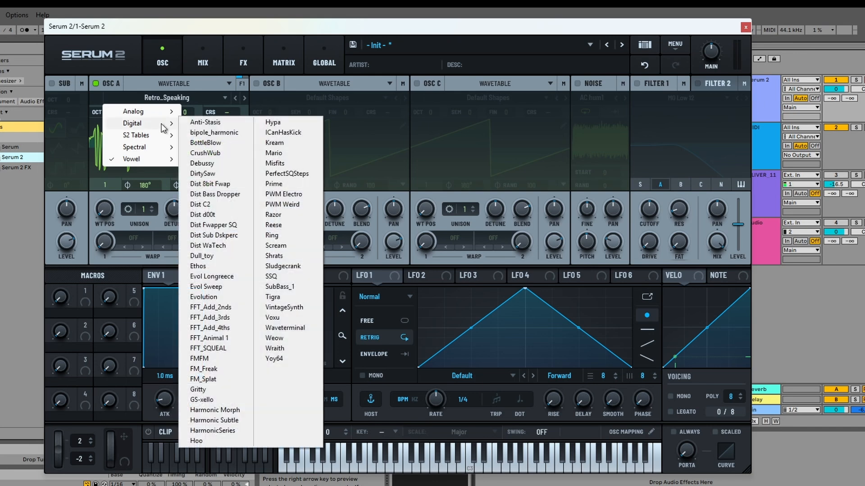
left_click(138, 248)
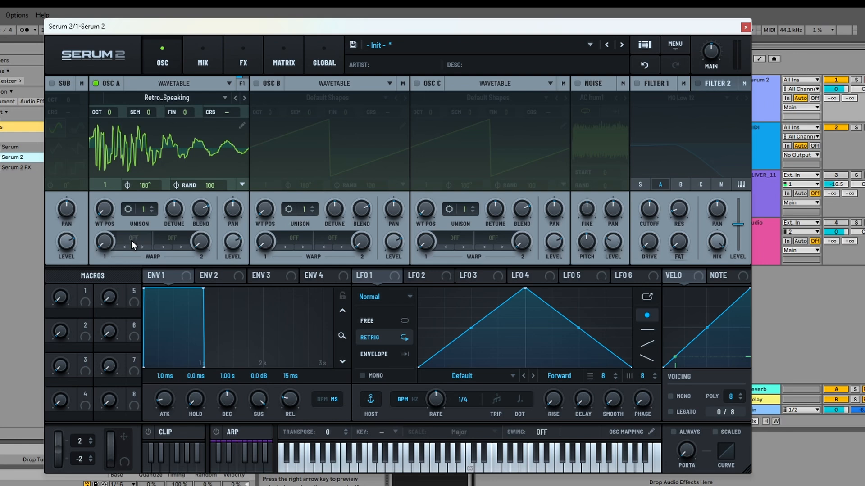
- Set oscillator A's first warp mode to FM (B) and its second warp mode to Soft Clip distortion
left_click(132, 245)
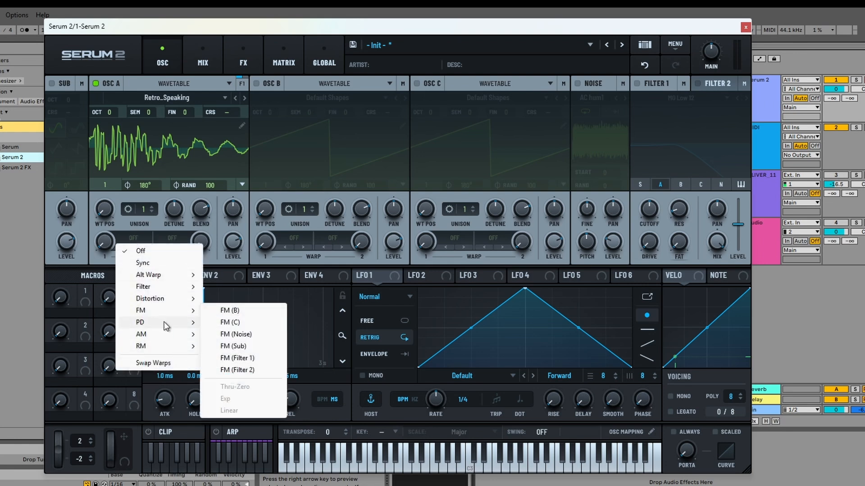
mouse_move(151, 327)
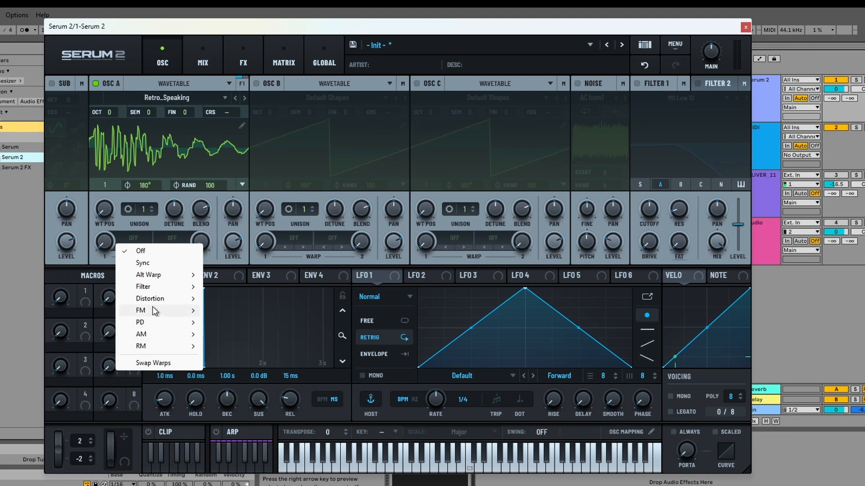
mouse_move(150, 300)
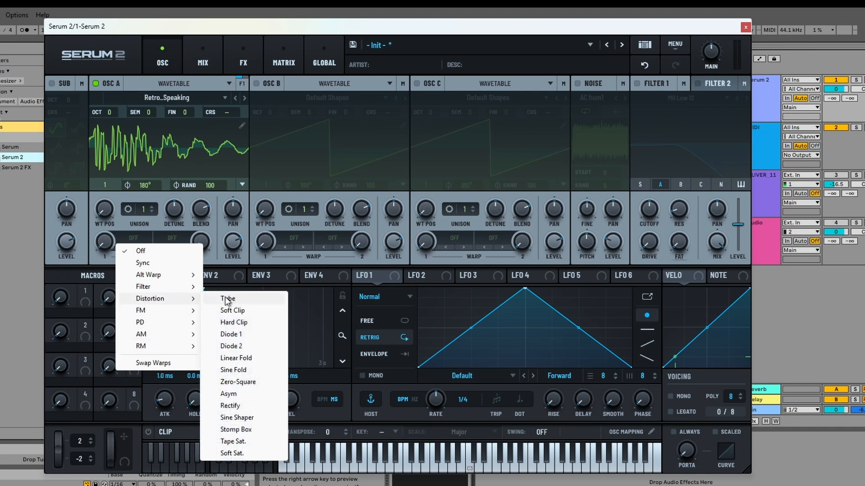
left_click(232, 310)
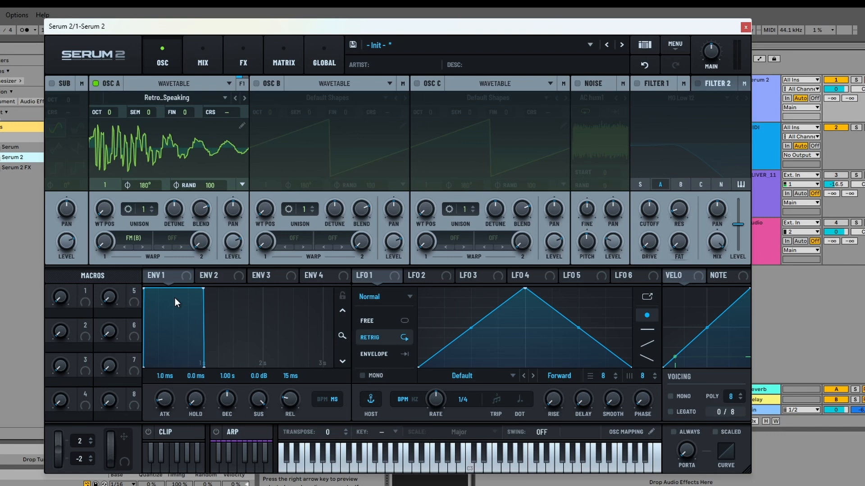
left_click(180, 238)
mouse_move(230, 304)
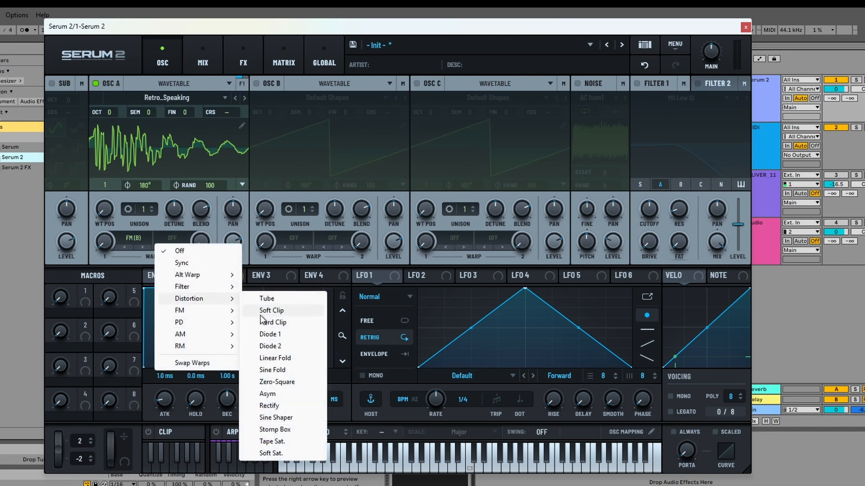
left_click(276, 311)
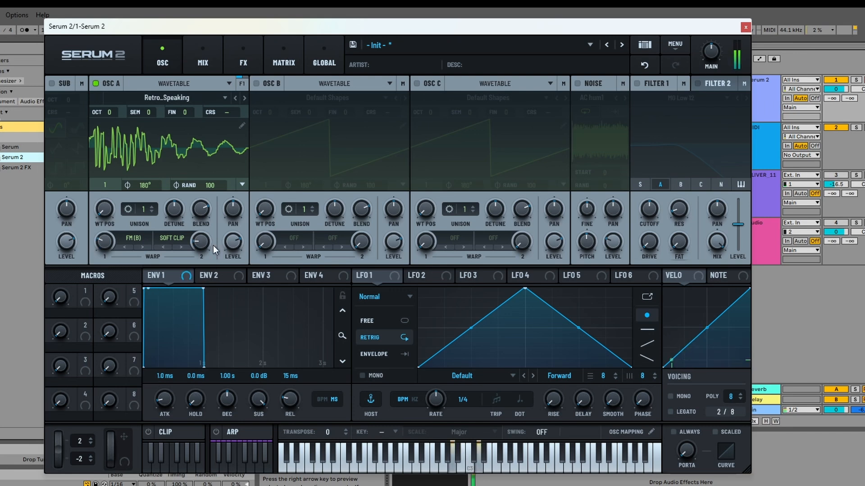
- Set oscillator A to 5 unison voices and switch its unison mode to Super
left_click_drag(143, 209, 138, 171)
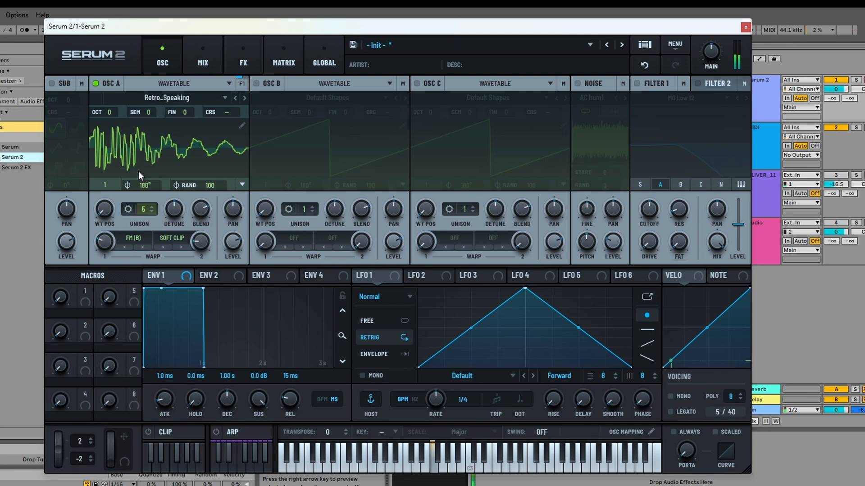
left_click(129, 208)
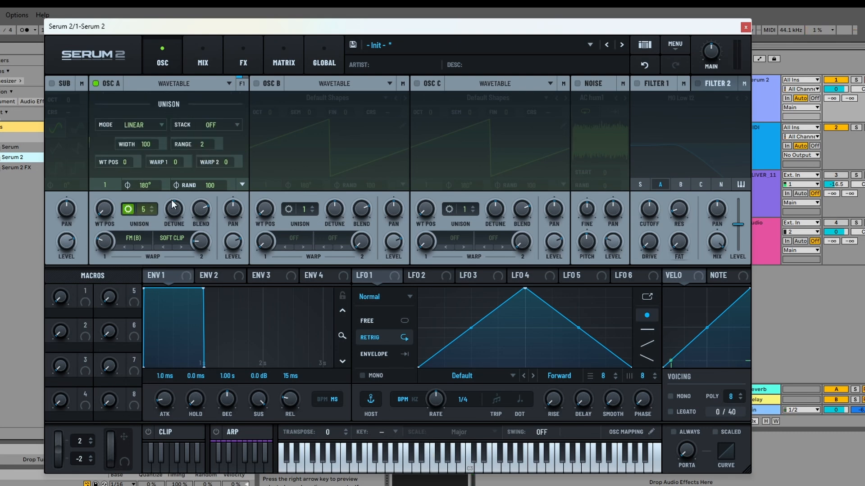
left_click(149, 125)
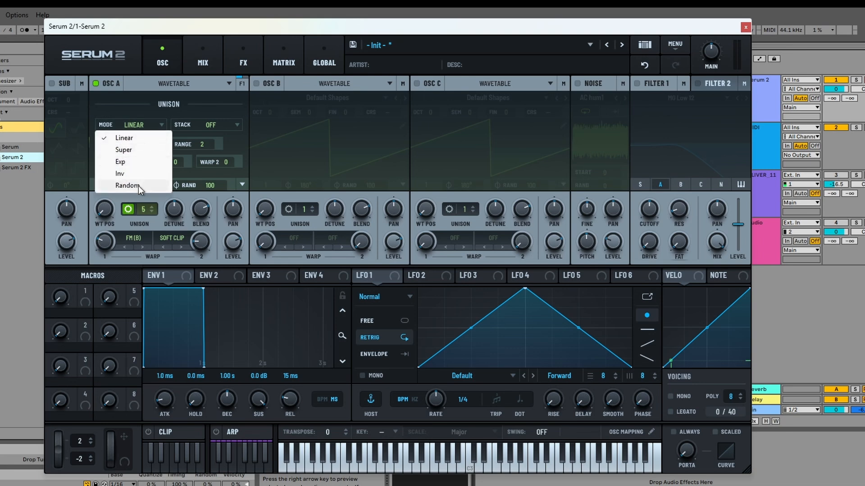
left_click(125, 151)
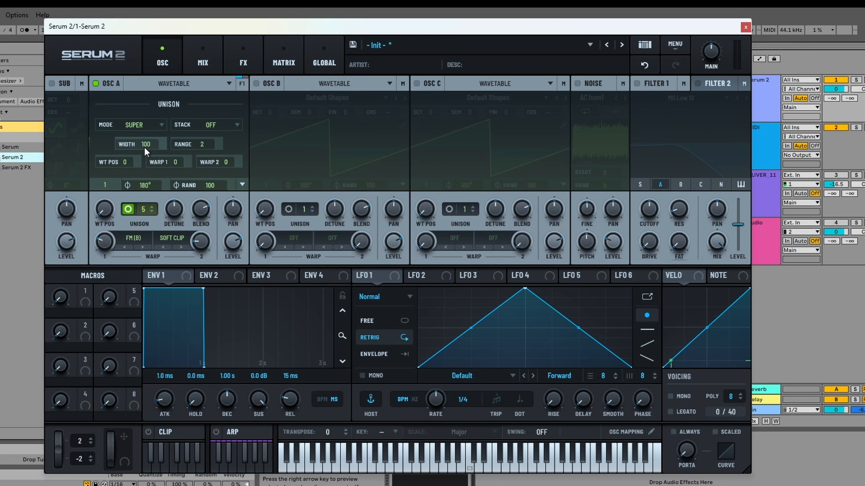
- Set oscillator A's unison width to 69, WT Pos to 20, Warp 1 to 16 and range to 6, and raise Warp 2
left_click_drag(144, 148, 158, 185)
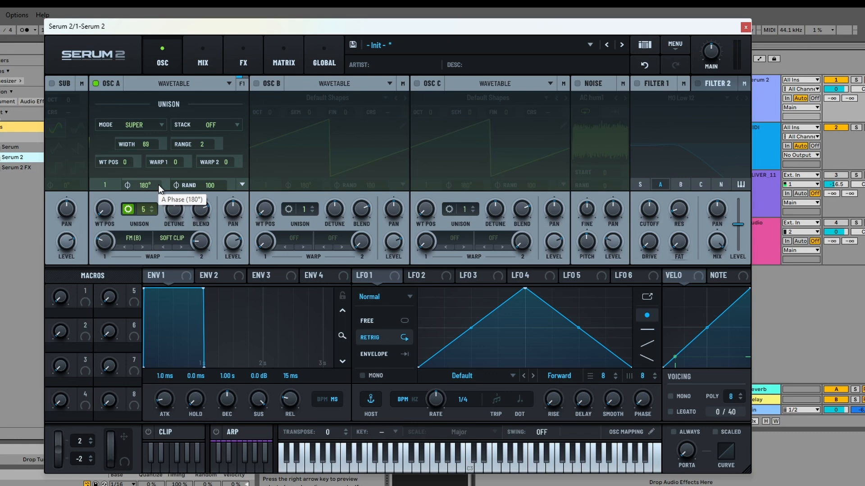
mouse_move(130, 161)
left_mouse_down()
mouse_move(124, 165)
mouse_move(125, 150)
left_mouse_up()
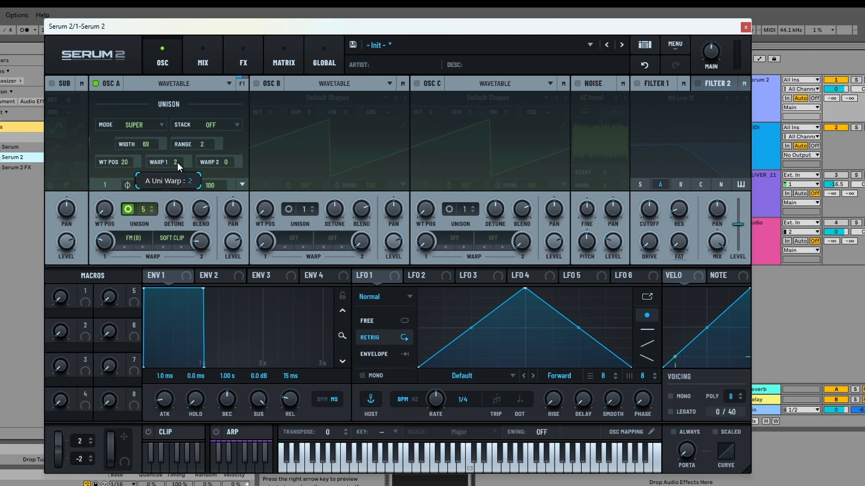
left_click_drag(178, 163, 179, 153)
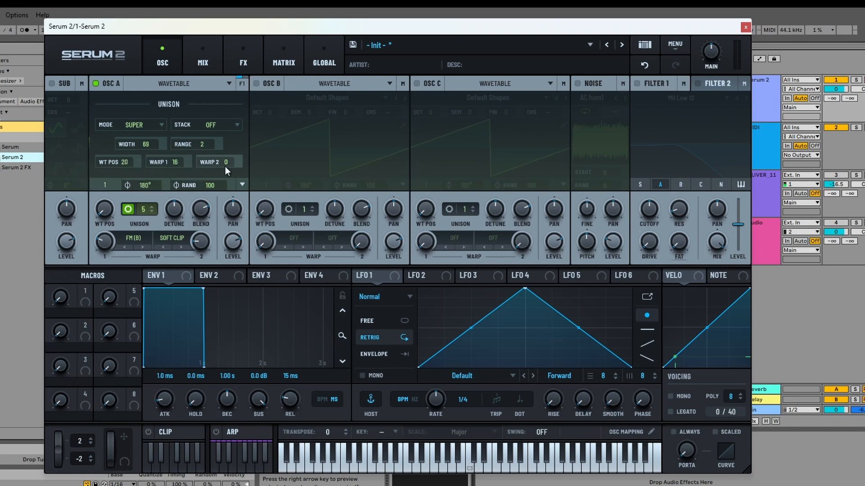
left_click_drag(228, 165, 227, 153)
left_click_drag(203, 148, 201, 142)
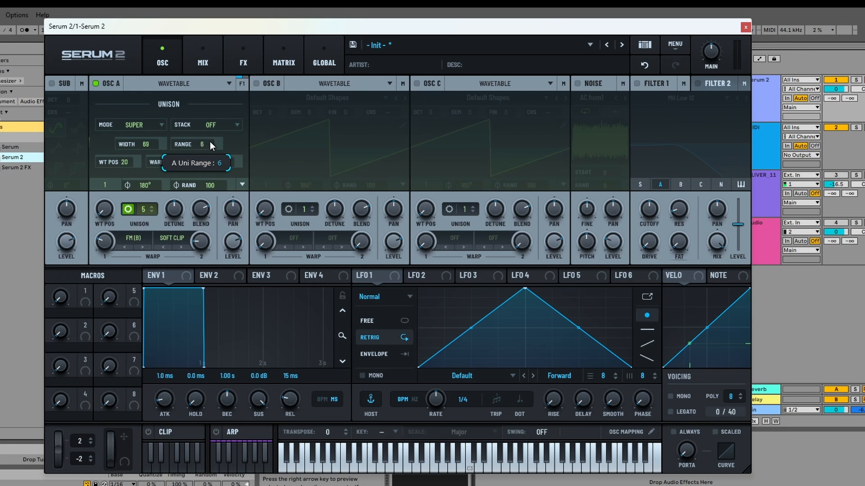
- Set oscillator A's unison stack to 12 (1x)
left_click(216, 125)
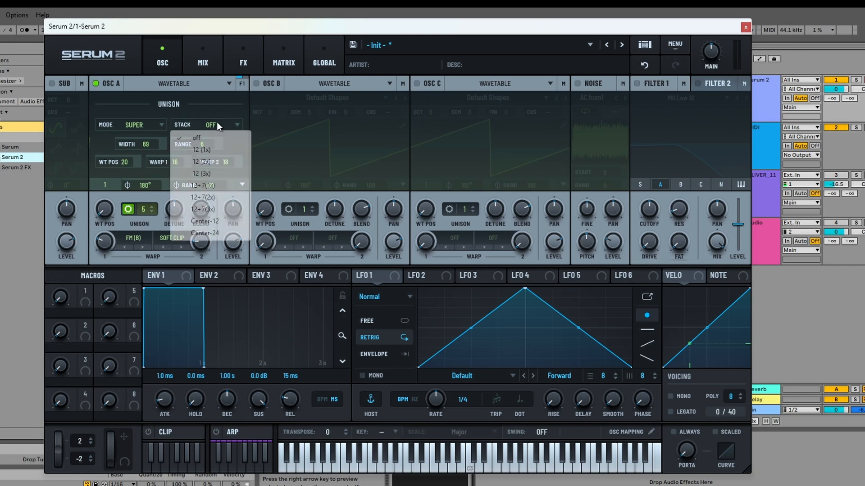
left_click(208, 150)
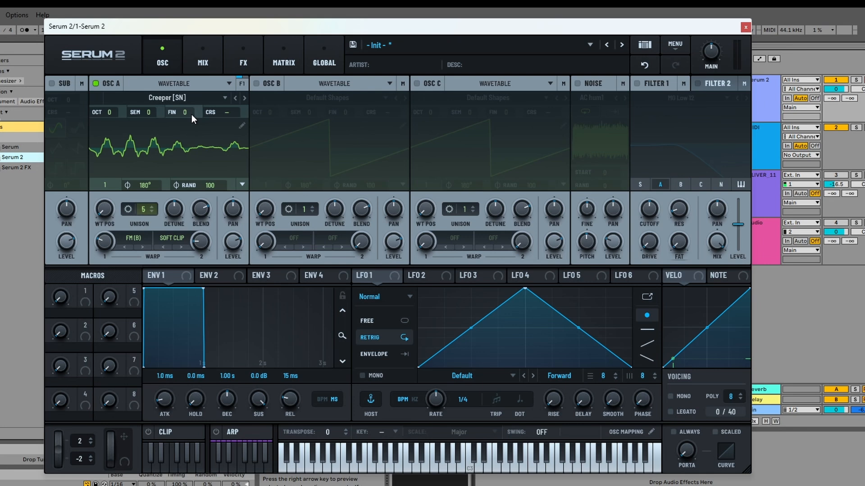
- Switch oscillator A to Multisample mode and load the factory Baby Grand Piano from the Keys category
left_click(186, 86)
left_click(184, 85)
left_click(176, 81)
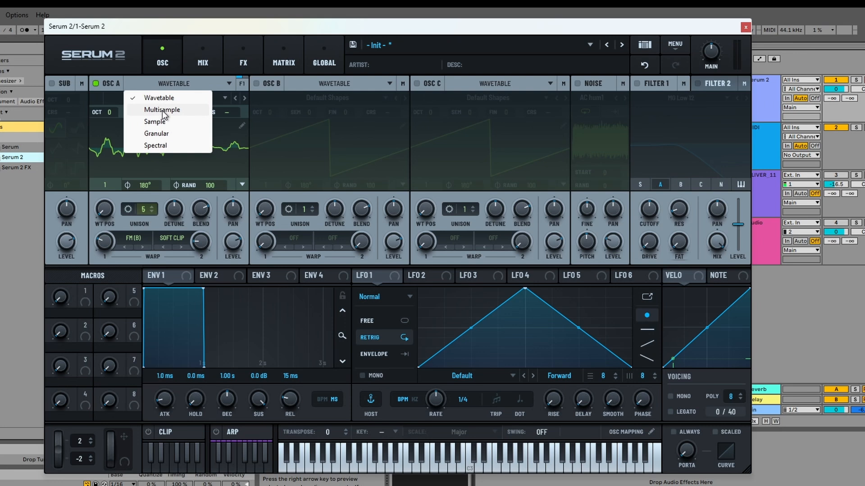
left_click(173, 100)
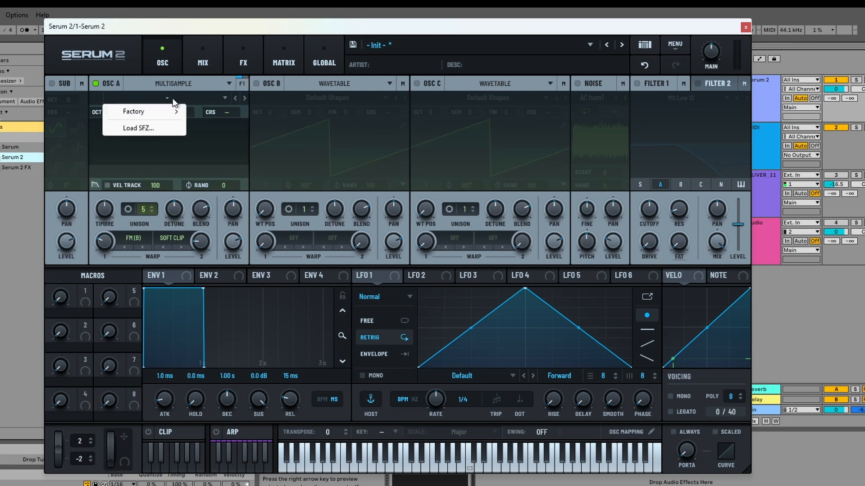
mouse_move(170, 116)
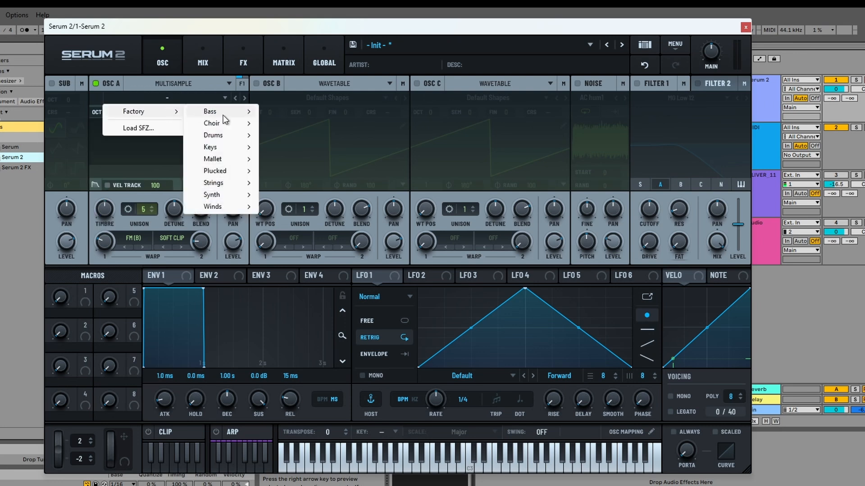
mouse_move(231, 188)
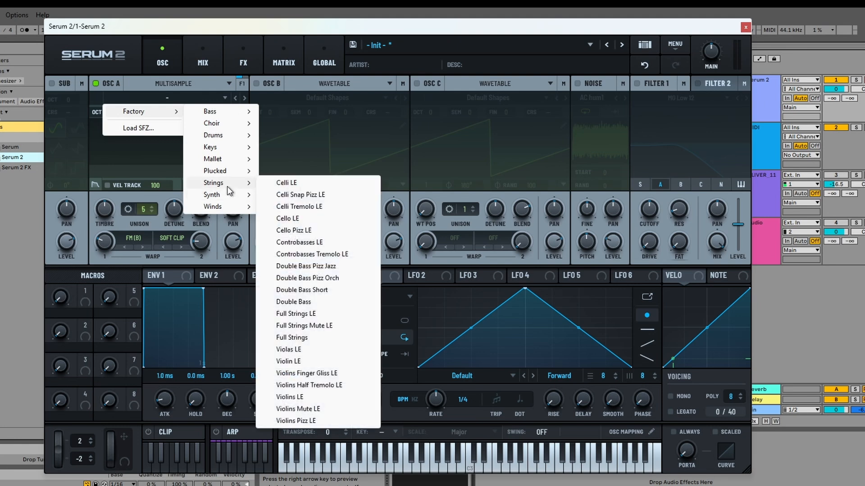
mouse_move(228, 150)
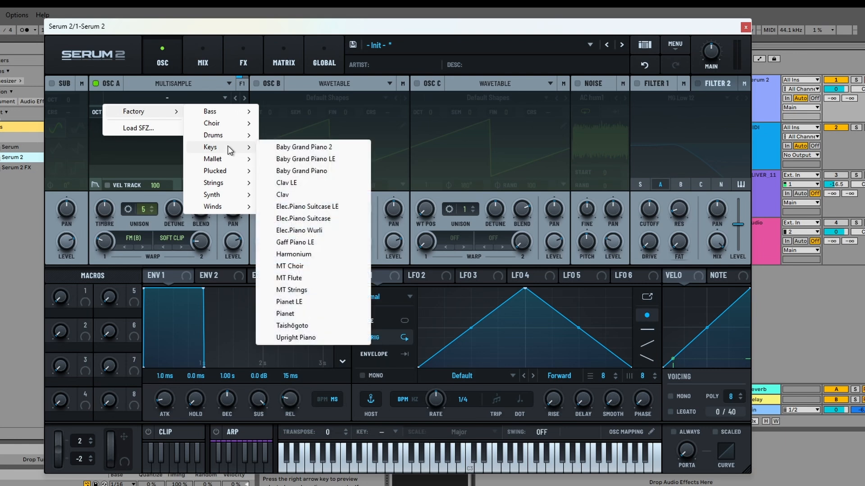
left_click(325, 171)
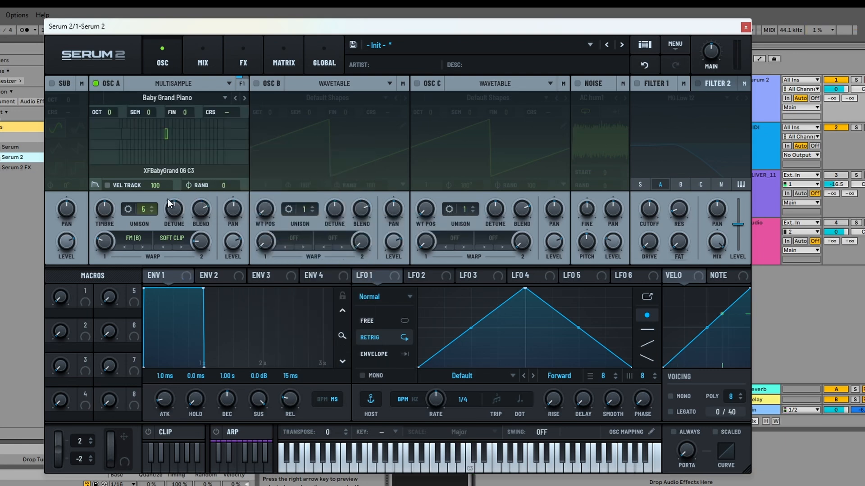
- Set oscillator A's unison to 1 voice
double_click(140, 210)
type("1")
key("Return")
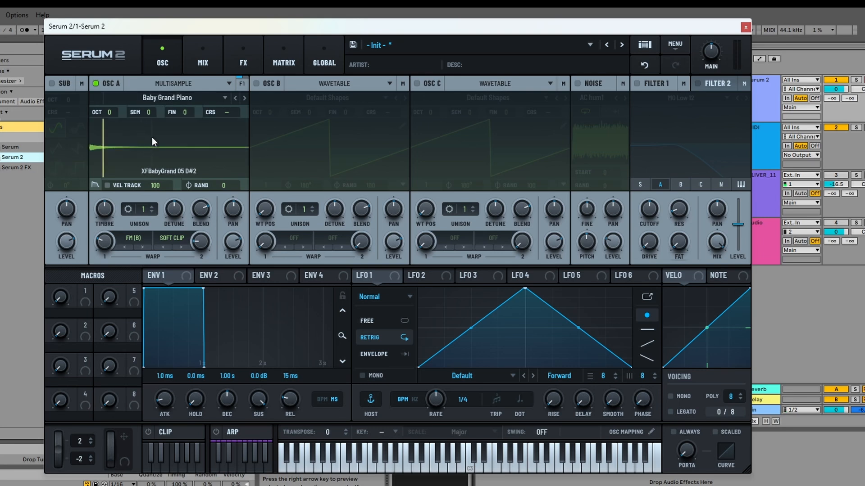
- Toggle oscillator A's multisample display between waveform and sample map, and set its first warp mode to LPF
left_click(156, 147)
left_click(123, 151)
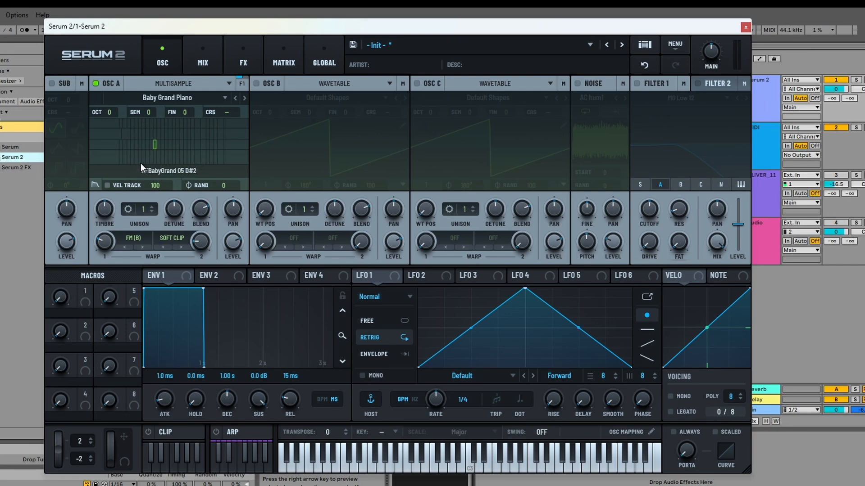
left_click(150, 122)
left_click(148, 122)
left_click(155, 149)
left_click(173, 156)
- Examine oscillator A's multisample loading options, including Load SFZ and Switch to Single Sample
left_click(224, 98)
mouse_move(190, 112)
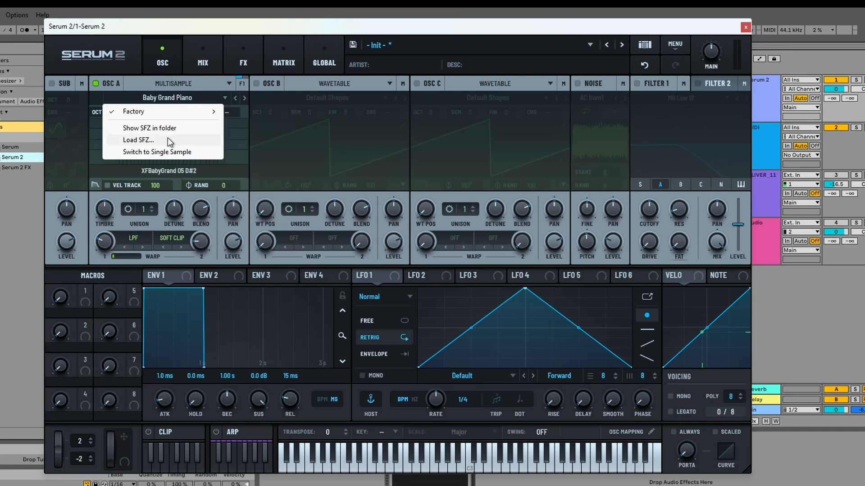
left_click(174, 98)
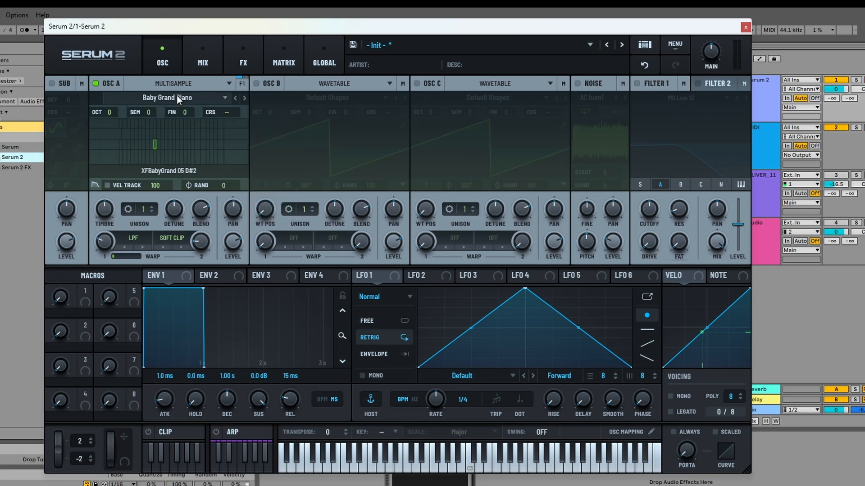
- Switch oscillator A to Sample mode and move the synth window clear of the Ableton Live browser
left_click(197, 84)
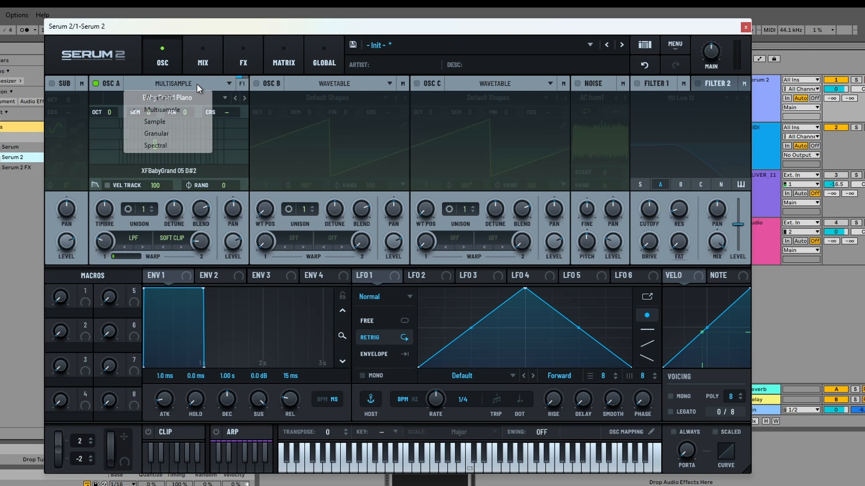
left_click(166, 120)
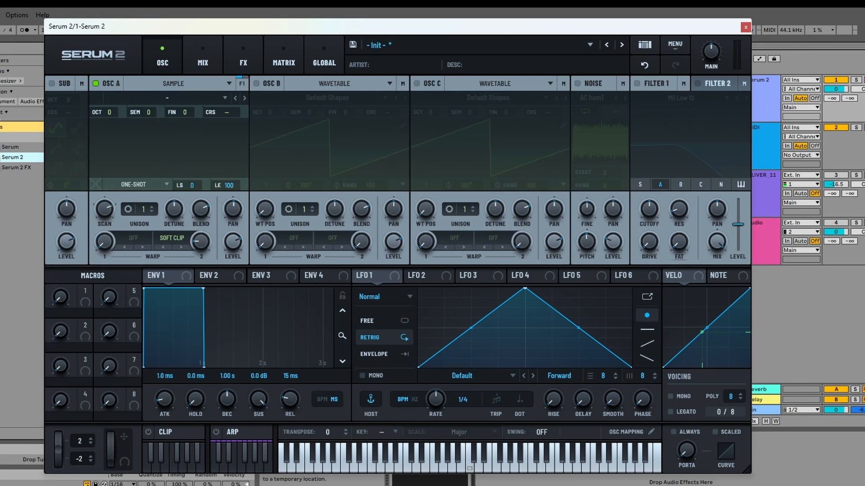
left_click(1, 203)
left_click_drag(90, 25, 192, 45)
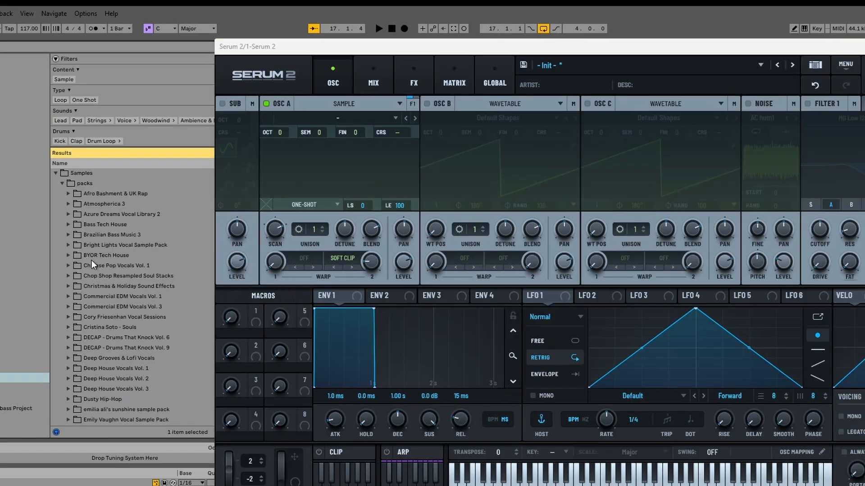
- Load the DECAP_vocal_hook_rap_swagged_out sample from DECAP - Drums That Knock Vol. 6, DECAP_hooks folder, into oscillator A
scroll(95, 266, "down", 3)
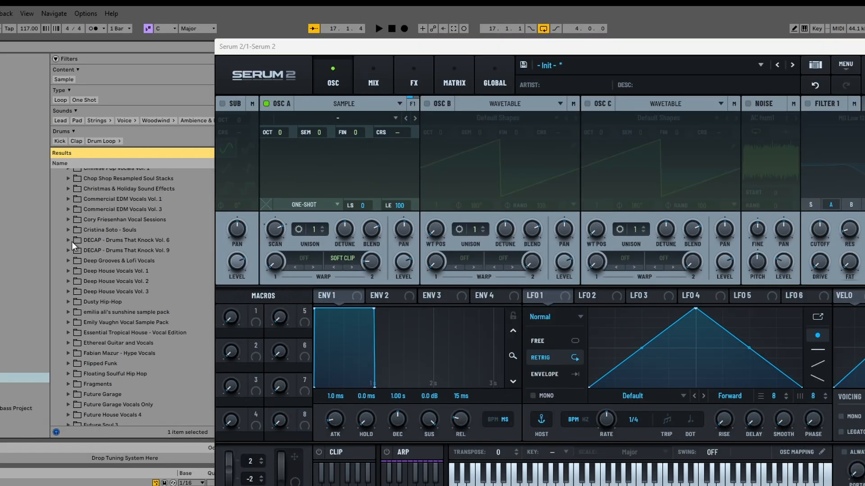
left_click(68, 240)
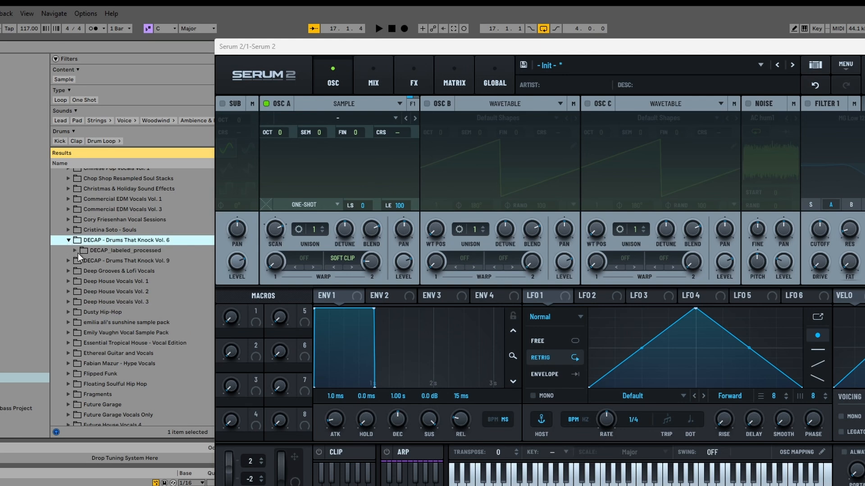
left_click(76, 250)
left_click(82, 261)
left_click(88, 271)
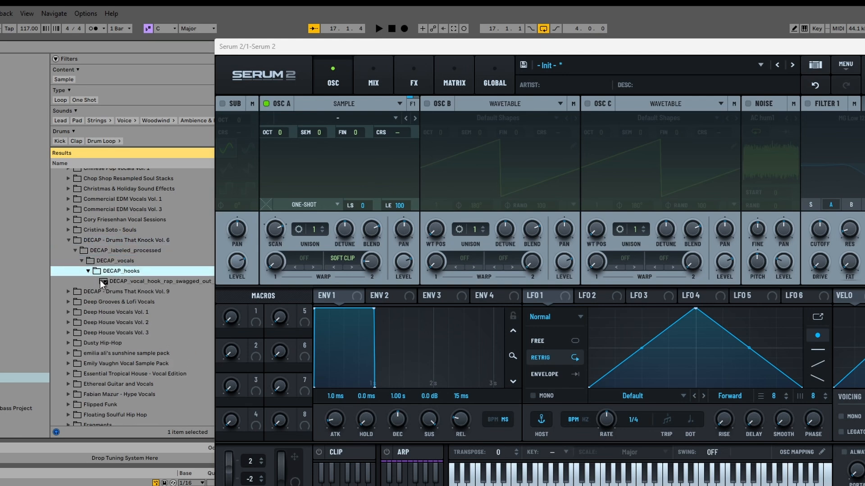
left_click(110, 282)
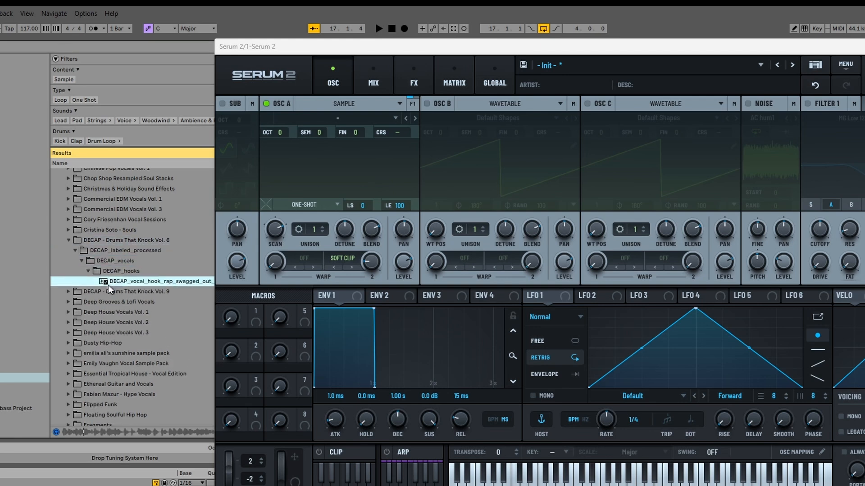
left_click_drag(110, 283, 317, 178)
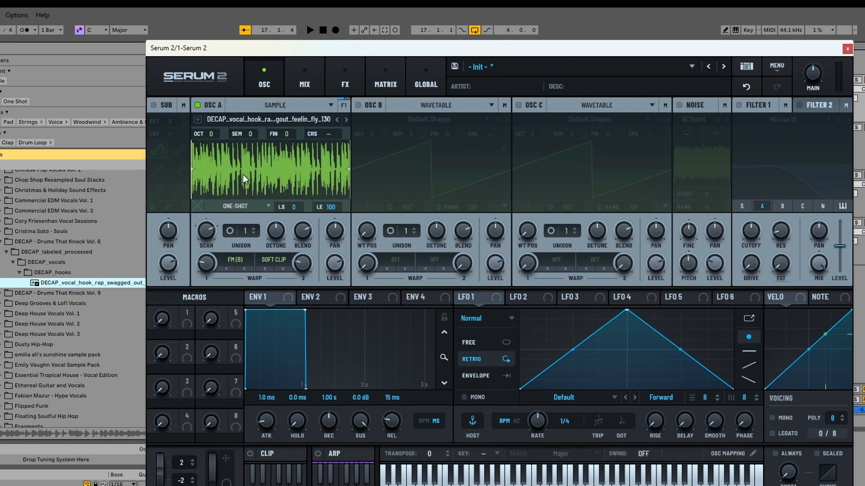
- Try 7 unison voices on oscillator A's vocal sample
left_click_drag(247, 231, 249, 174)
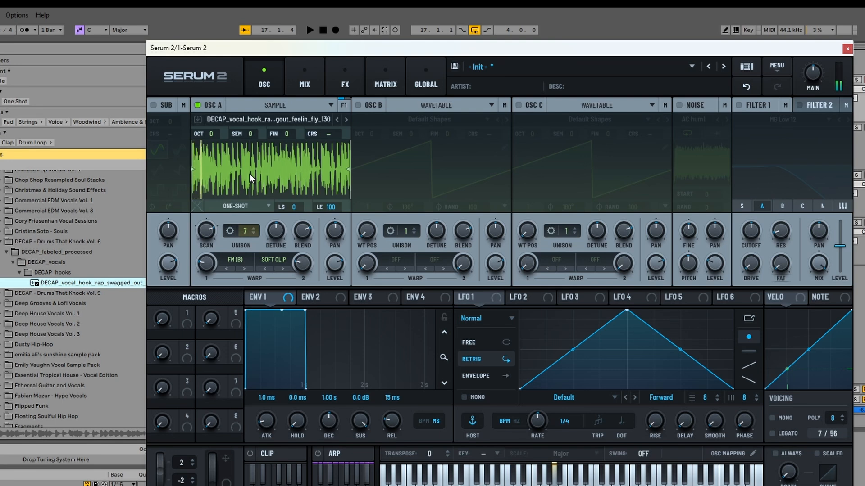
- Set oscillator A's sample playback to Fwd Loop and shorten the loop to end at 9
left_click(239, 207)
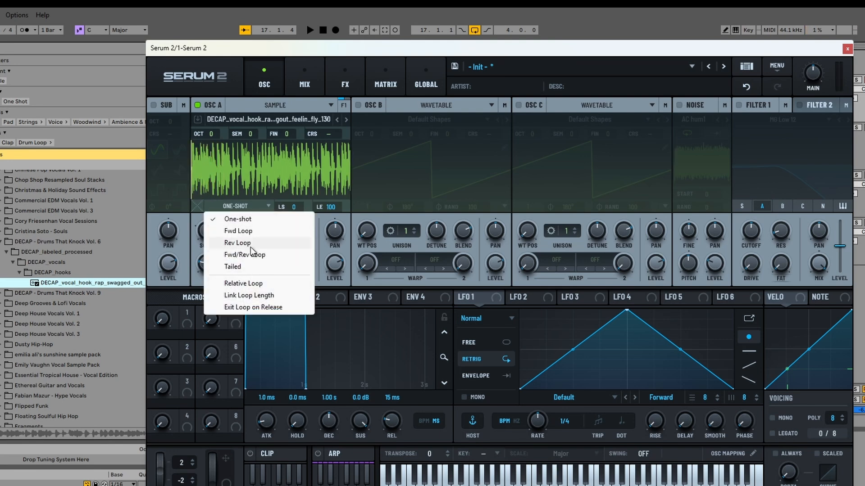
left_click(237, 231)
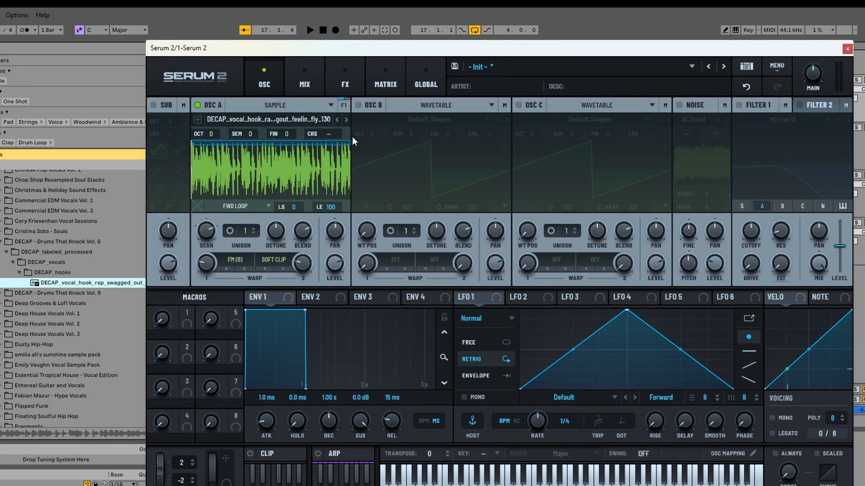
left_click_drag(348, 141, 205, 162)
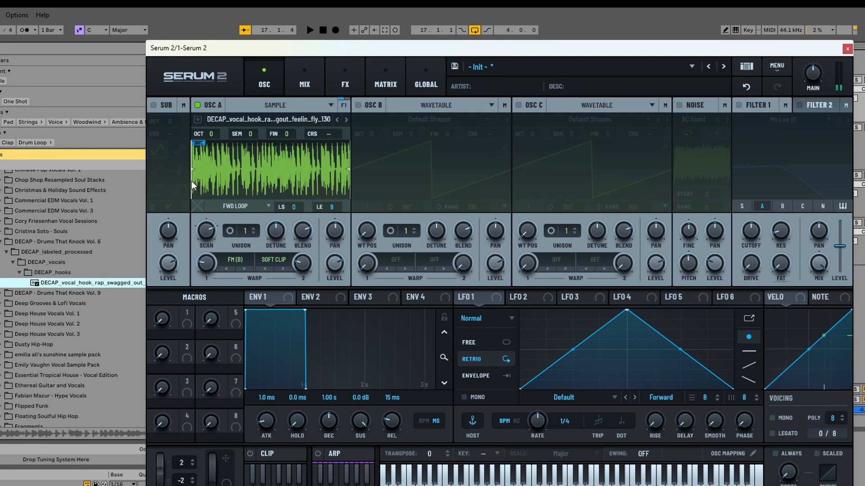
left_click(253, 207)
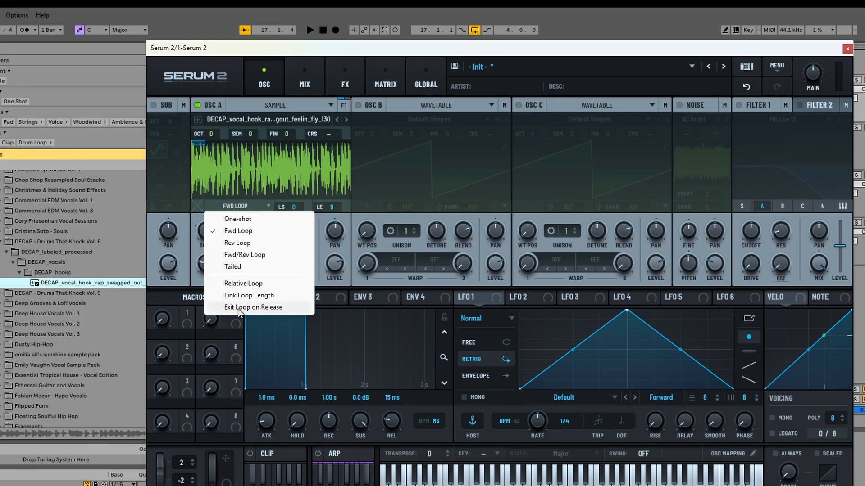
left_click(233, 232)
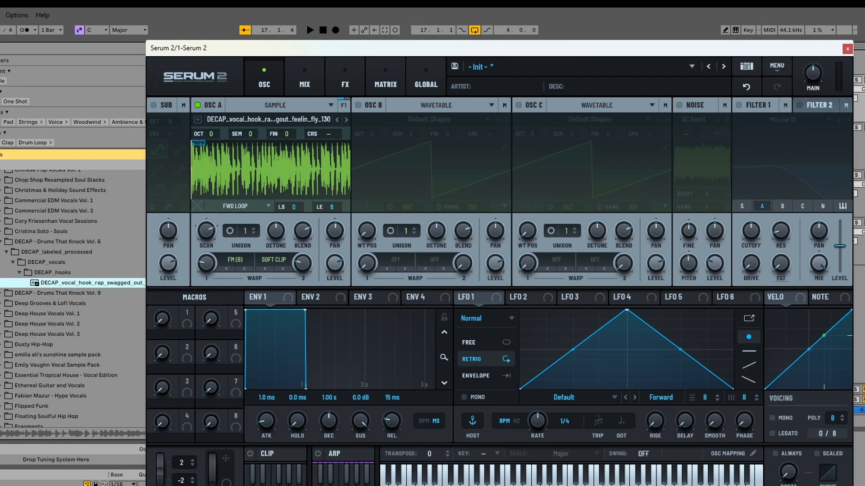
- Narrow oscillator A's sample playback range and loop to a tiny slice at about 64, and set unison to 5 voices
left_click_drag(277, 48, 170, 34)
mouse_move(220, 179)
left_mouse_down()
mouse_move(243, 180)
mouse_move(244, 188)
mouse_move(218, 190)
left_mouse_up()
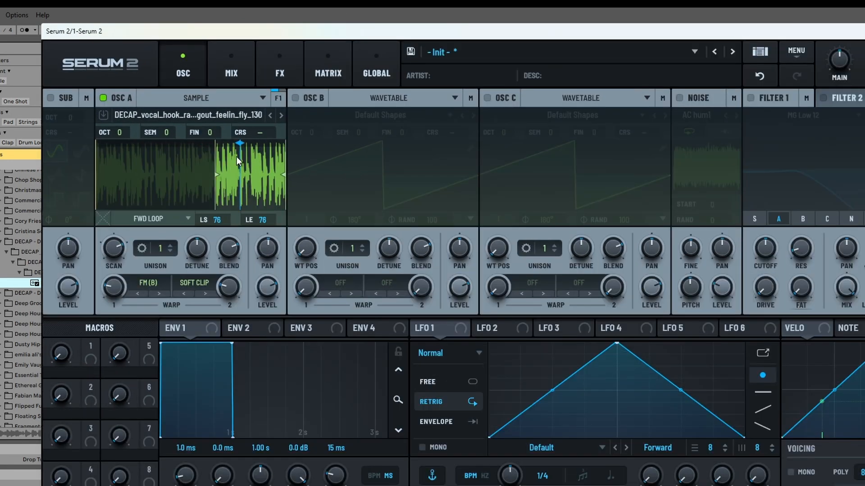
mouse_move(284, 173)
left_mouse_down()
mouse_move(238, 174)
mouse_move(231, 146)
mouse_move(213, 147)
mouse_move(241, 143)
mouse_move(223, 144)
mouse_move(213, 175)
left_mouse_up()
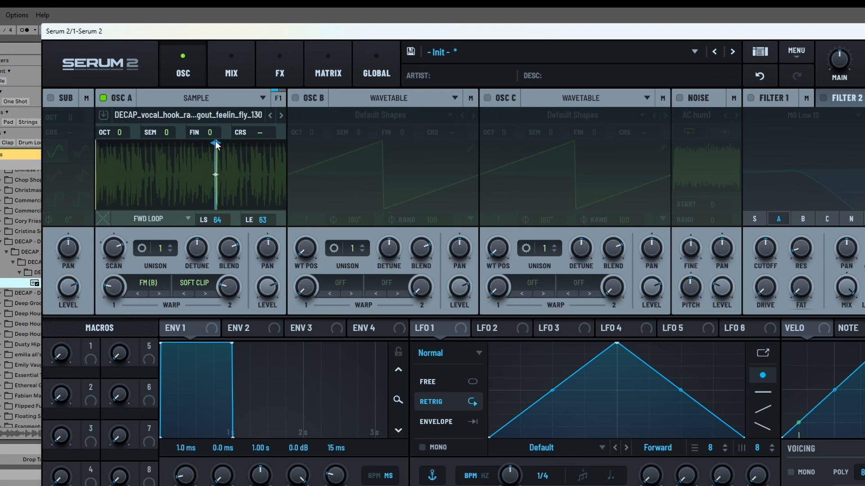
left_click_drag(216, 144, 216, 145)
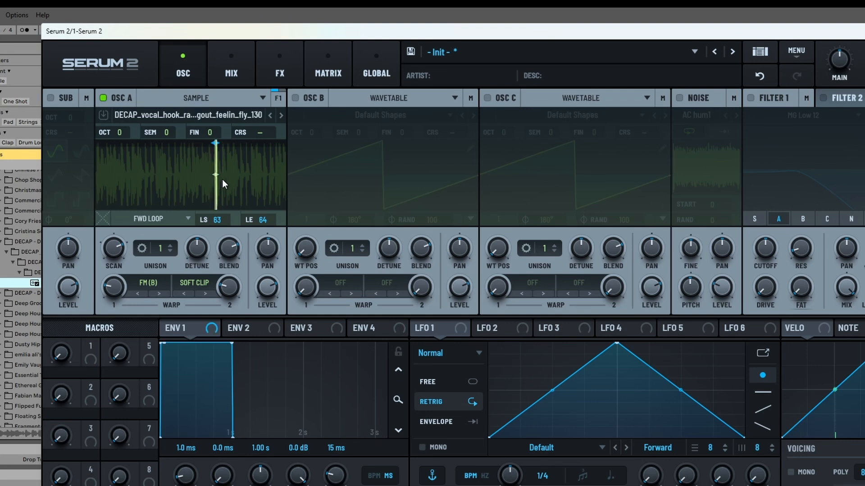
left_click(140, 247)
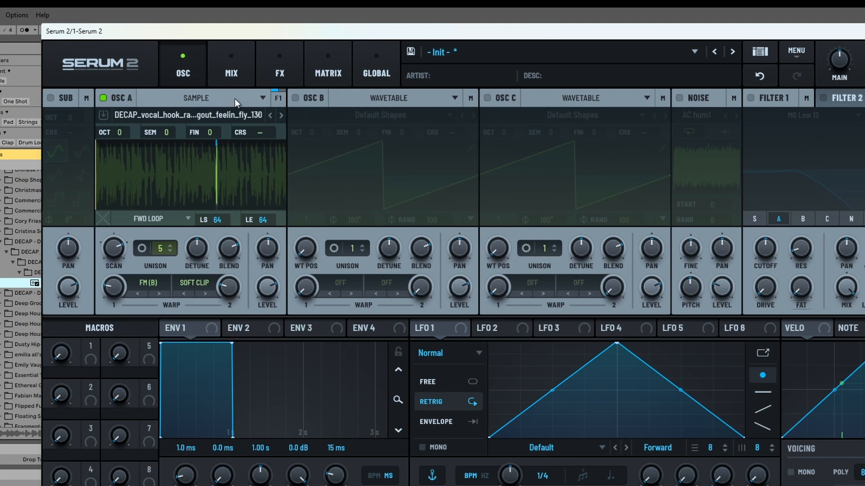
- Enable Filter 1 with a lowered cutoff and raised resonance, and shift oscillator A's filter balance toward filter 2
left_click(275, 99)
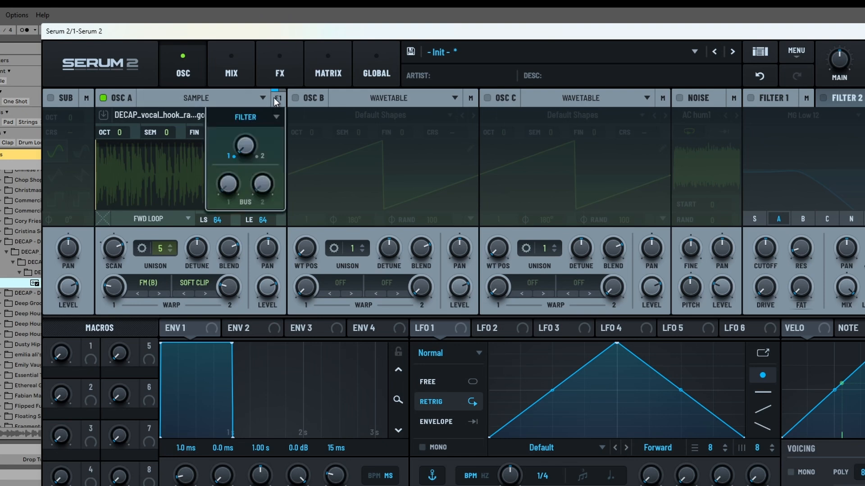
left_click_drag(245, 148, 255, 74)
left_click_drag(244, 150, 259, 224)
left_click(749, 98)
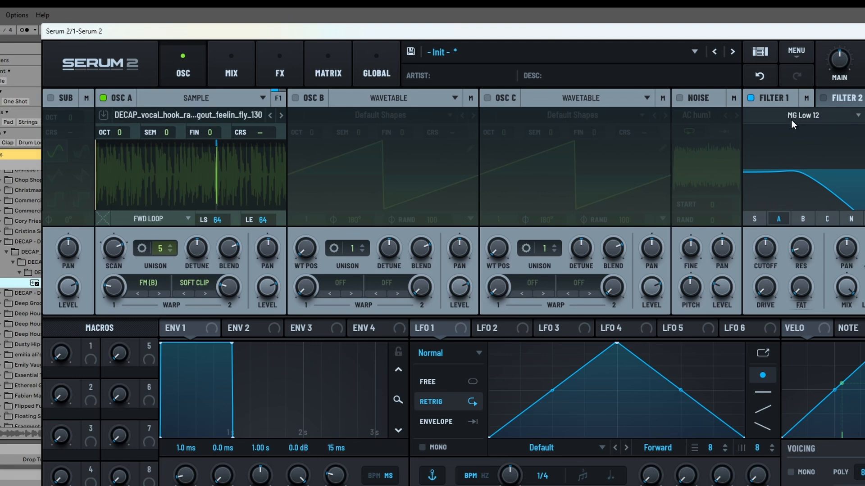
left_click(277, 100)
left_click_drag(248, 144, 247, 106)
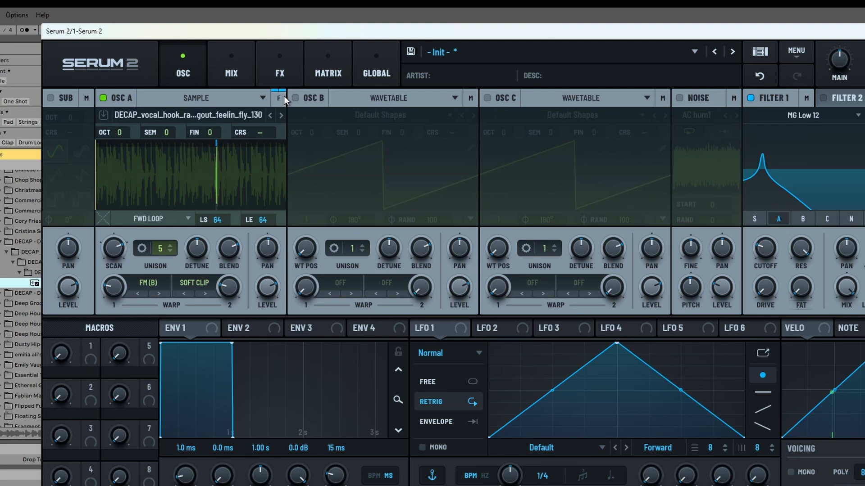
- Change Filter 1's type to the Flanges comb filter Cmb +
left_click(809, 116)
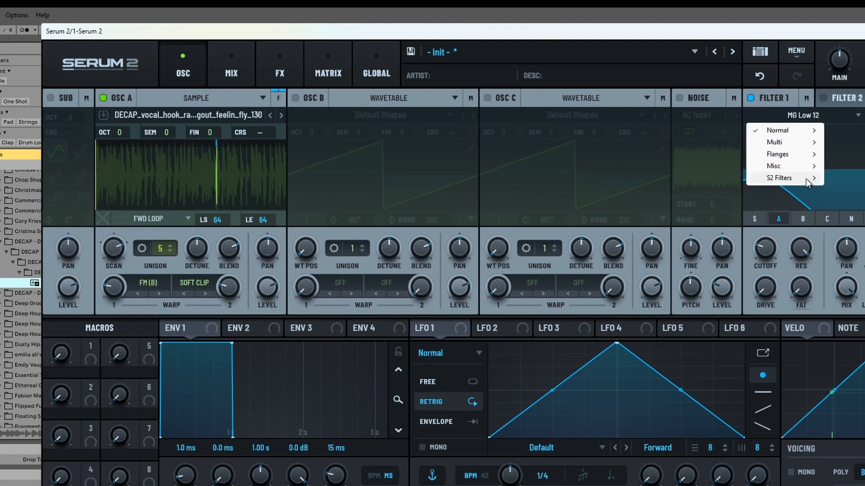
mouse_move(806, 183)
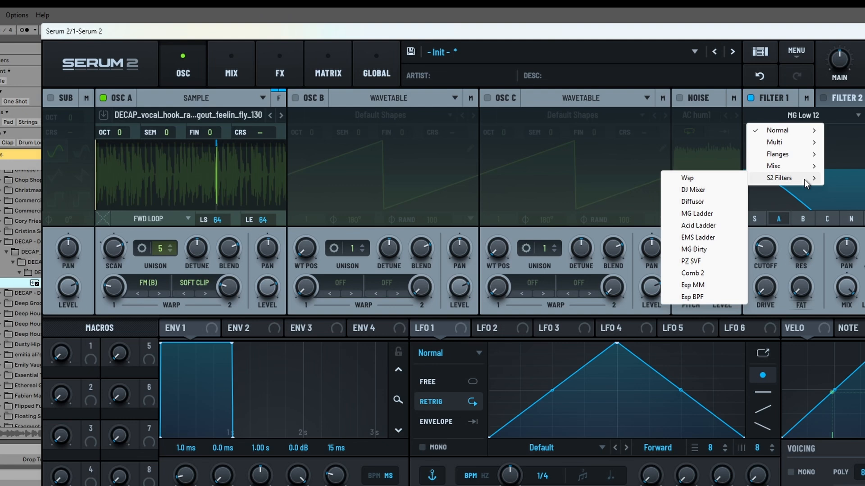
mouse_move(792, 155)
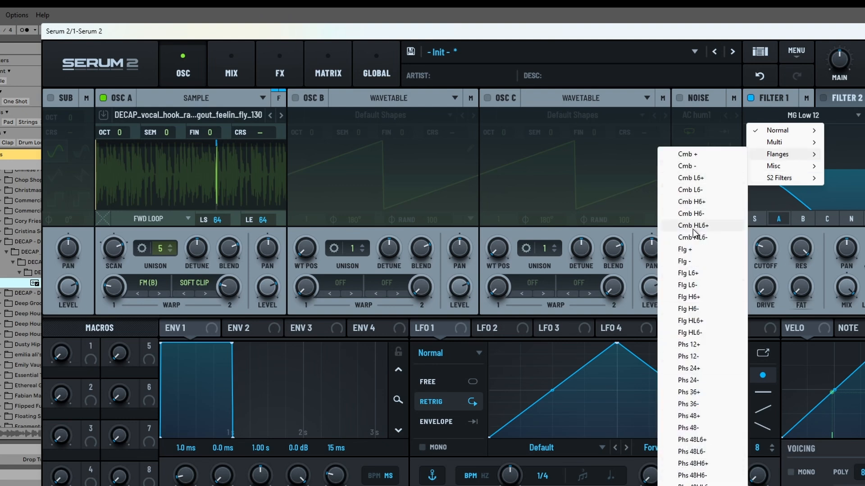
left_click(694, 156)
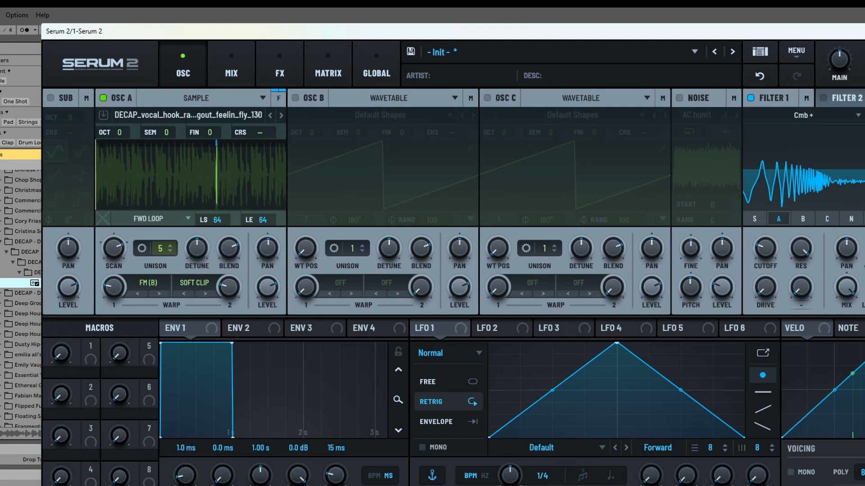
- Add a Chorus effect to the Main effects chain and raise its rate
left_click(284, 83)
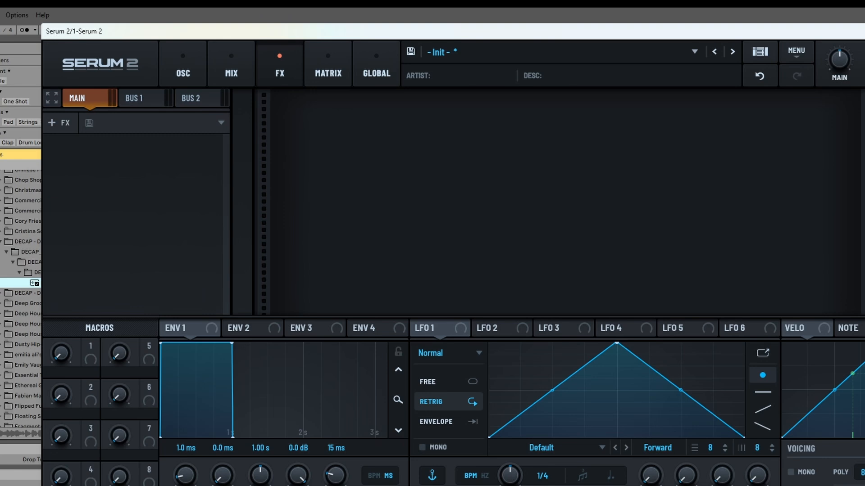
left_click(51, 122)
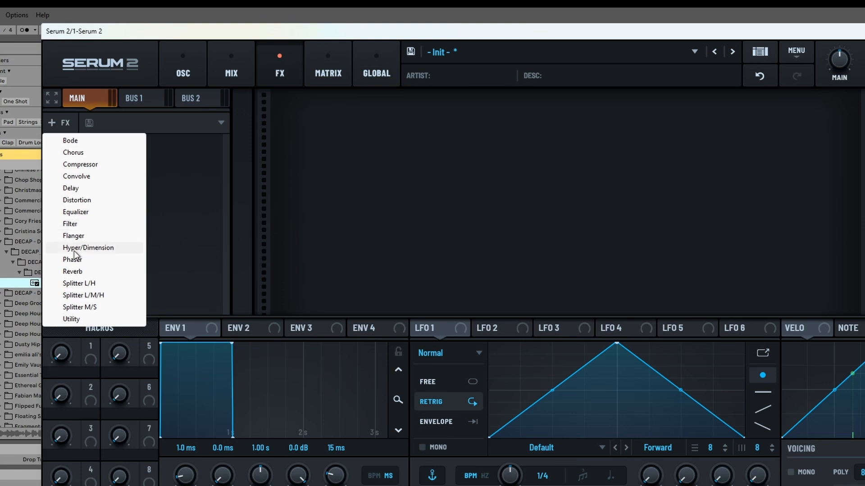
left_click(82, 153)
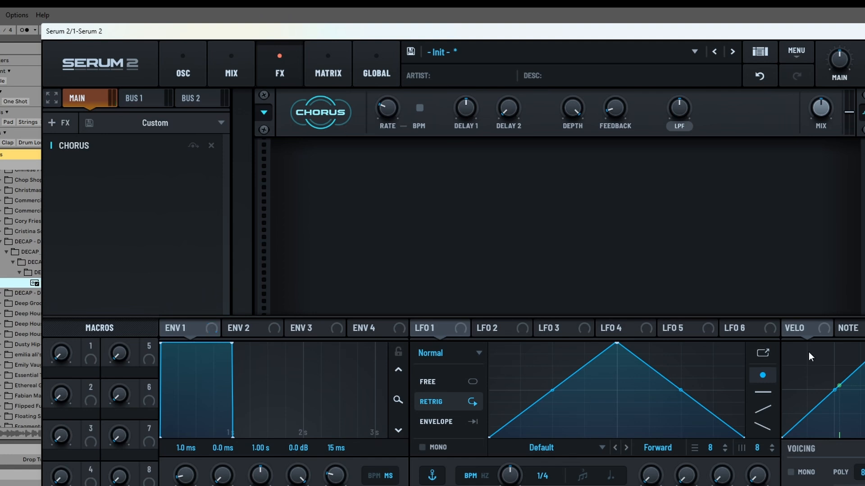
mouse_move(572, 115)
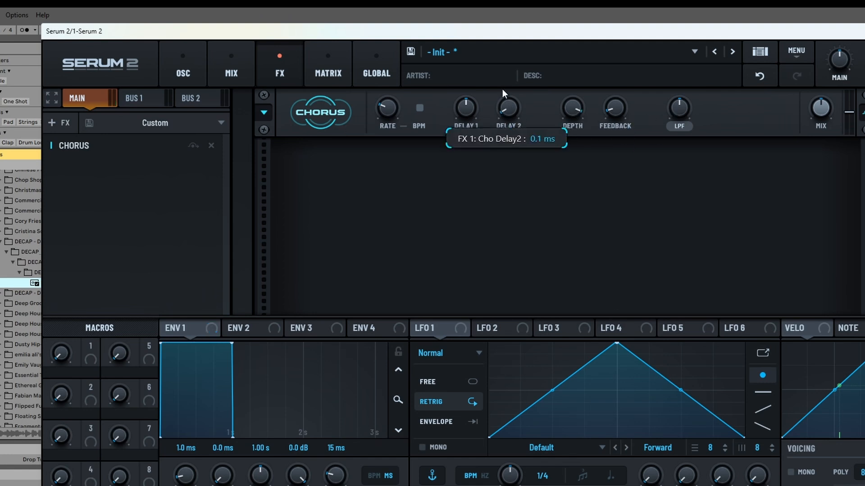
mouse_move(468, 104)
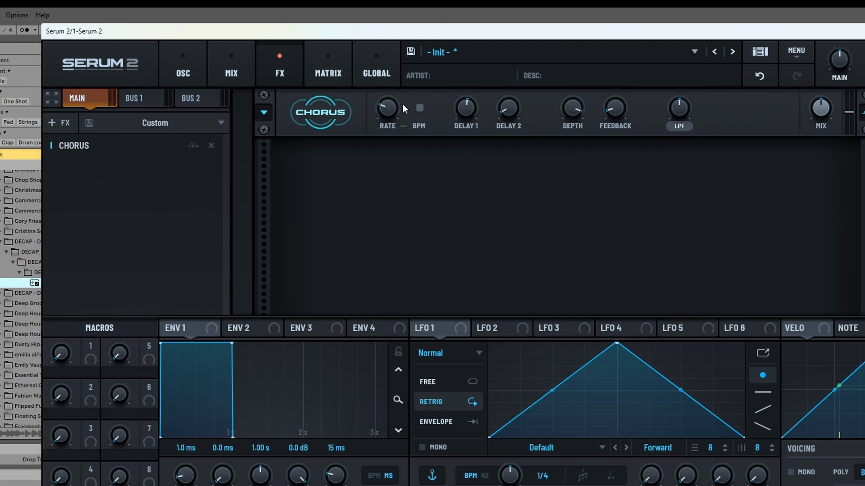
left_click_drag(387, 107, 385, 83)
- Try the factory Nice Bass preset on the chorus
left_click(264, 112)
mouse_move(266, 112)
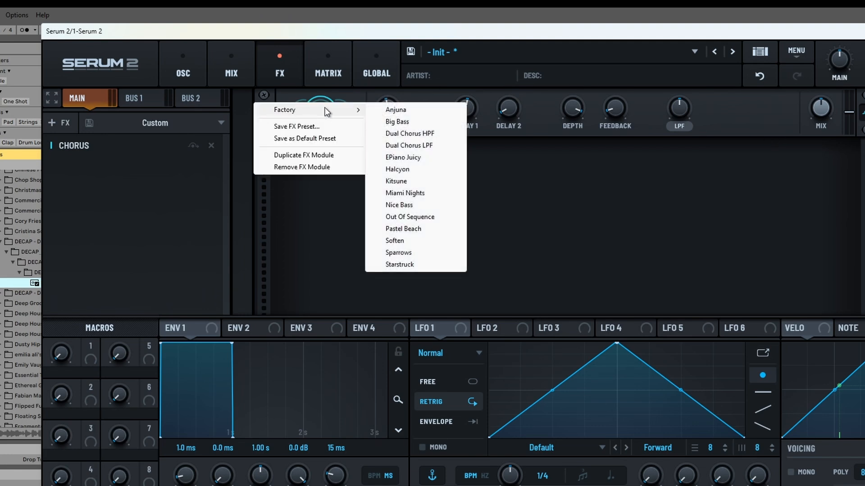
left_click(323, 93)
left_click(265, 111)
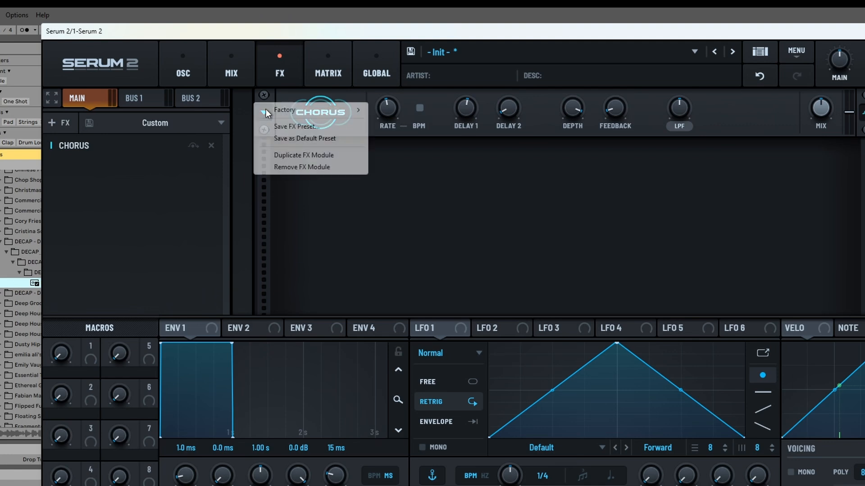
mouse_move(309, 109)
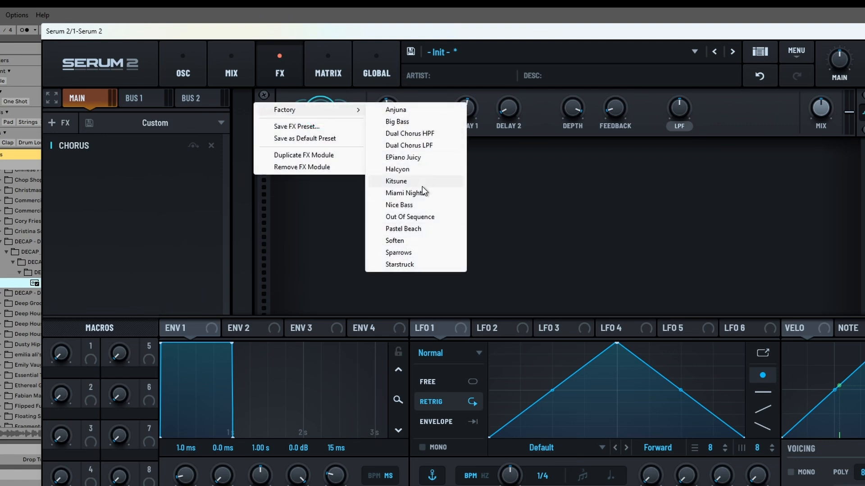
left_click(417, 205)
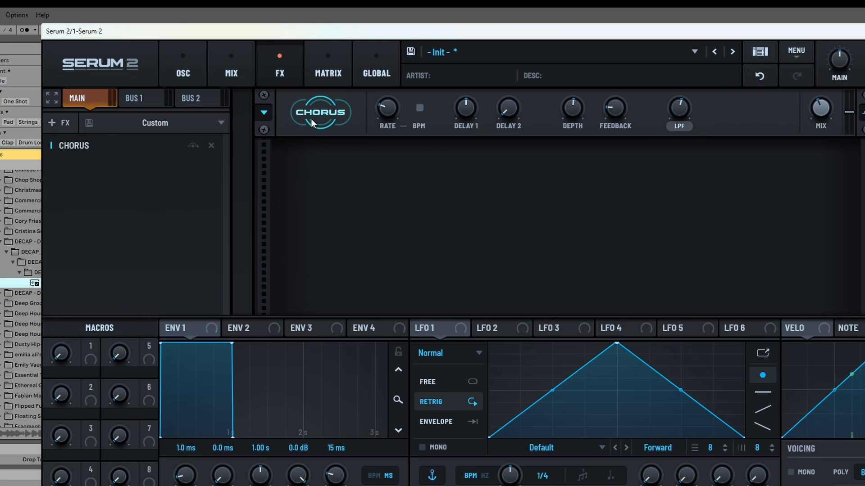
left_click(264, 114)
- Switch oscillator A back to Wavetable mode and load the analog wavetable Basic_Cjw
left_click(229, 70)
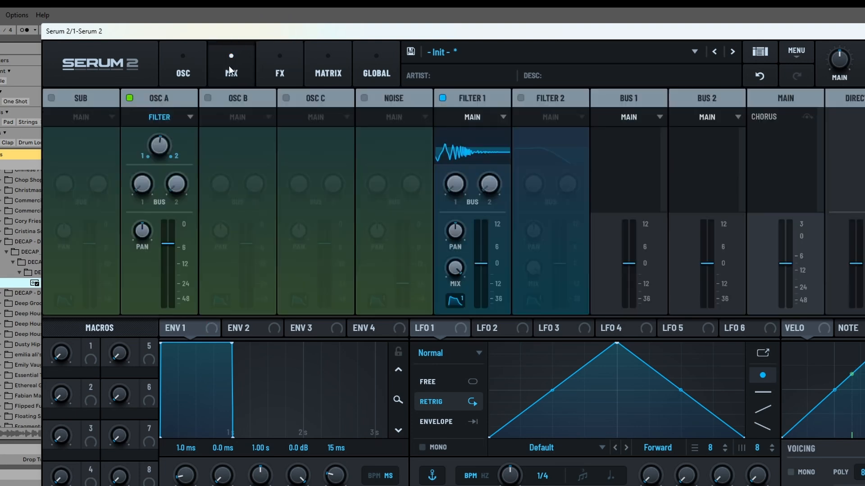
left_click(184, 74)
left_click(158, 113)
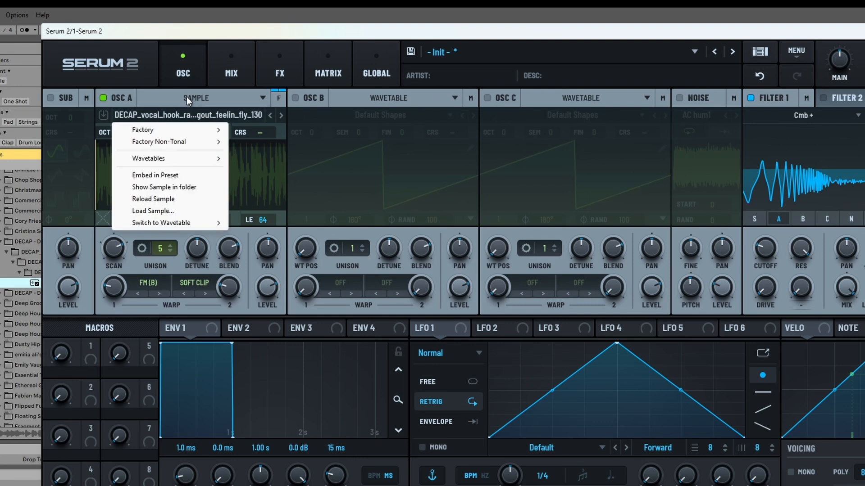
left_click(187, 97)
left_click(189, 115)
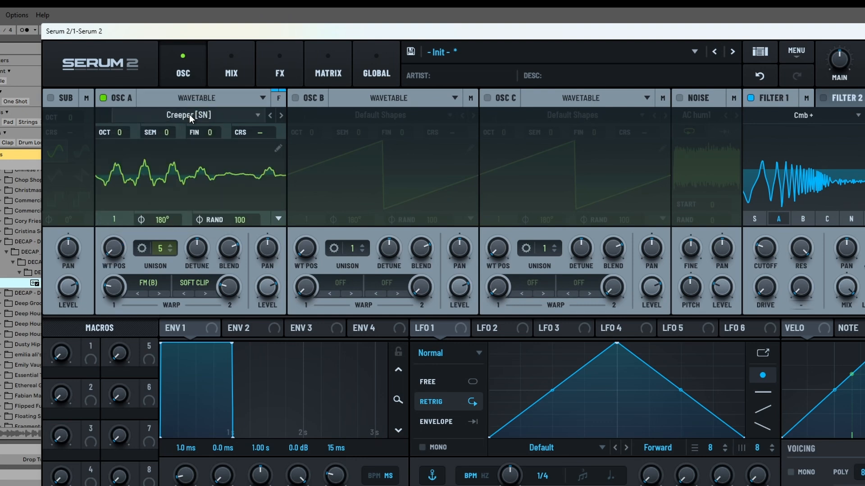
left_click(177, 115)
mouse_move(178, 130)
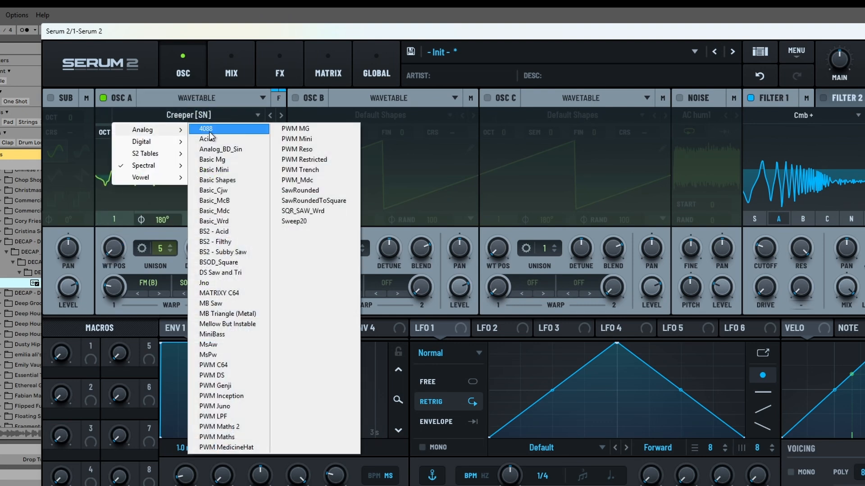
left_click(214, 191)
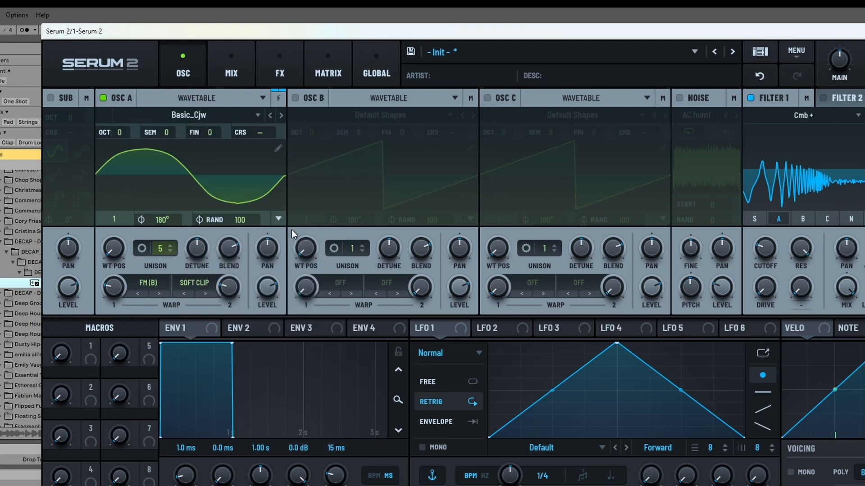
- Set oscillator A's unison to 1 voice and turn off Filter 1
left_click_drag(152, 255, 164, 293)
left_click(750, 98)
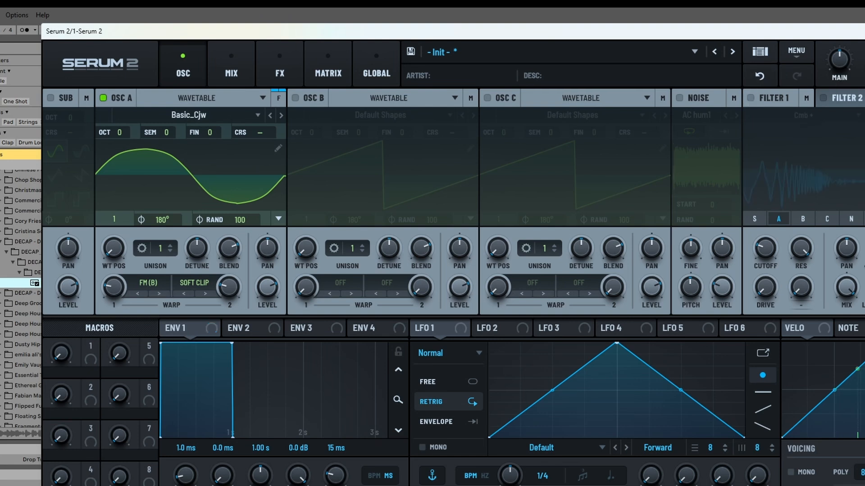
- Load the factory Kitsune preset on the chorus and move the effect from the Main chain to Bus 1
left_click(274, 64)
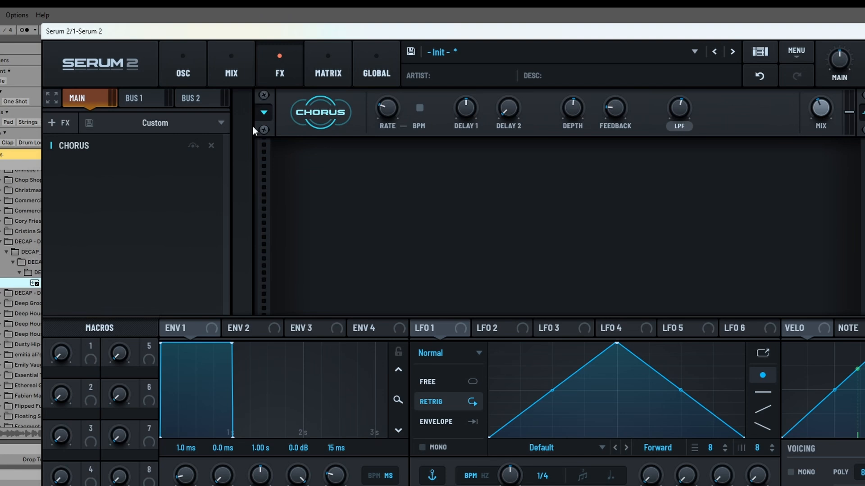
left_click(263, 113)
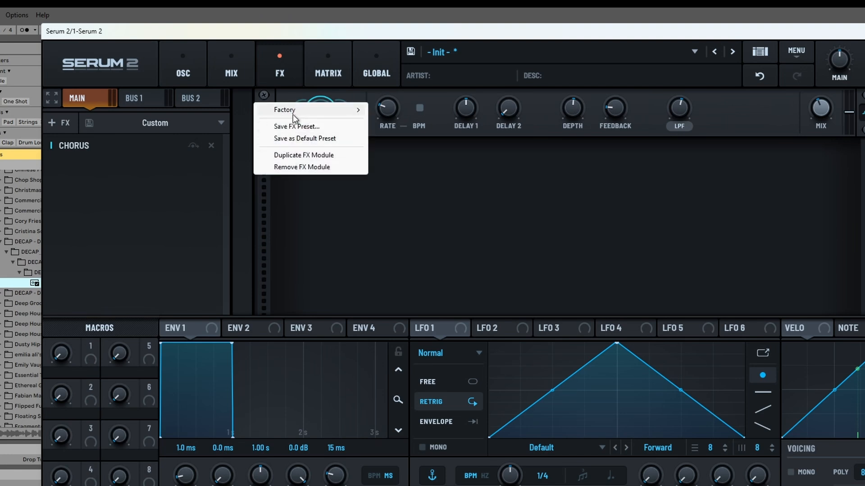
mouse_move(297, 113)
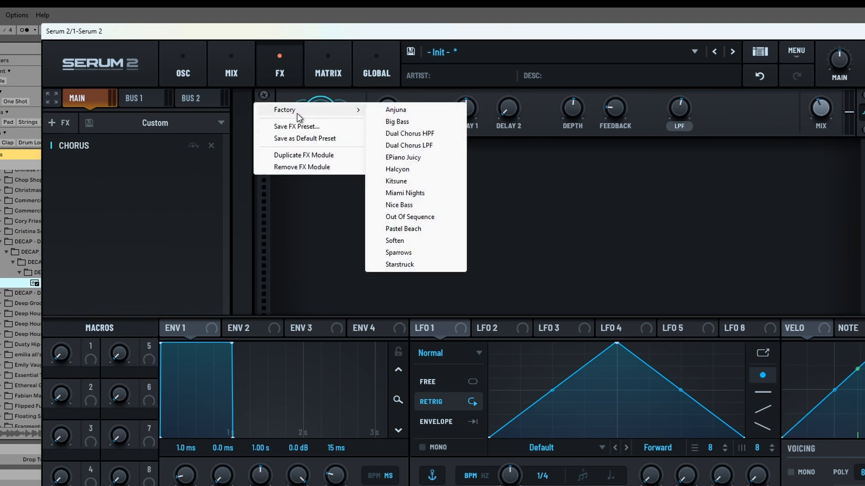
left_click(417, 183)
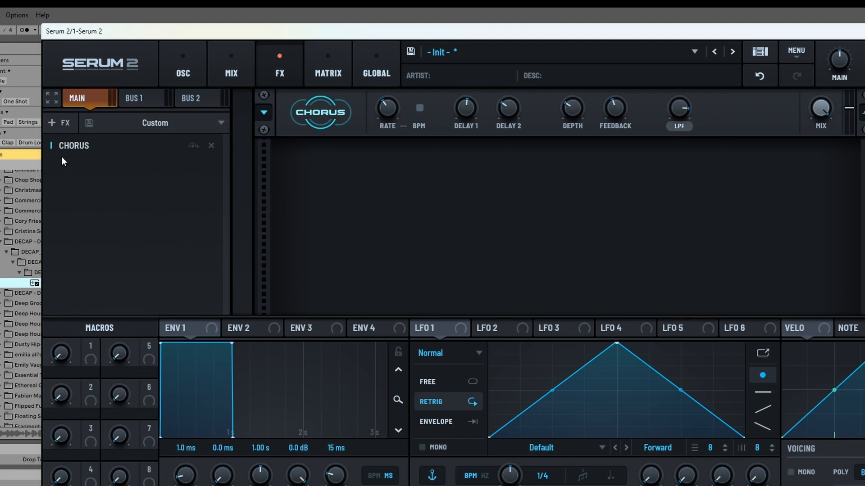
left_click_drag(70, 148, 143, 105)
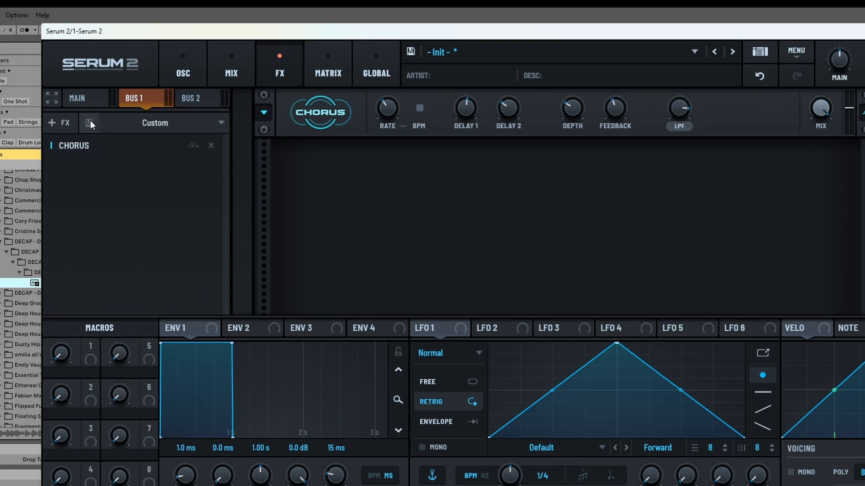
- Enable oscillator B in Sample mode and load the factory piano sample Betty
left_click(195, 64)
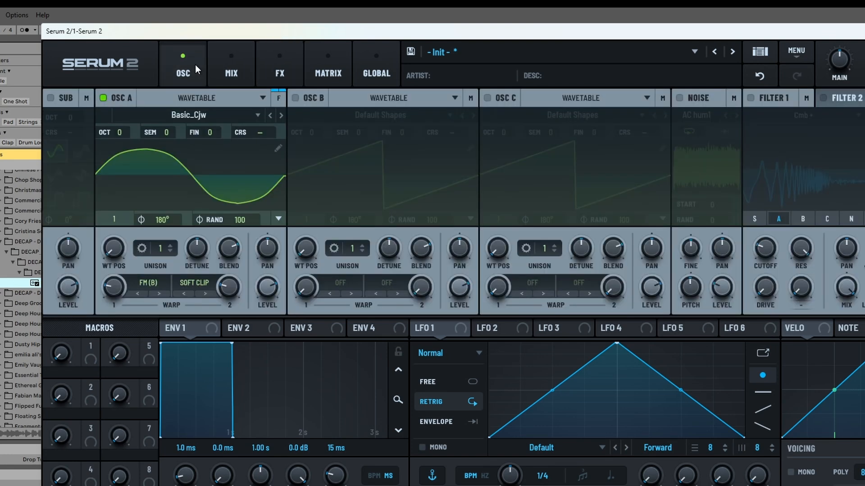
left_click(313, 99)
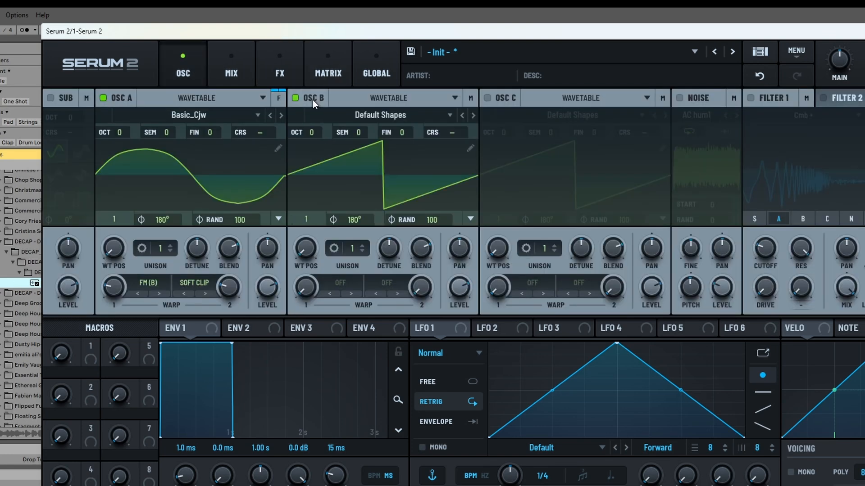
left_click(383, 103)
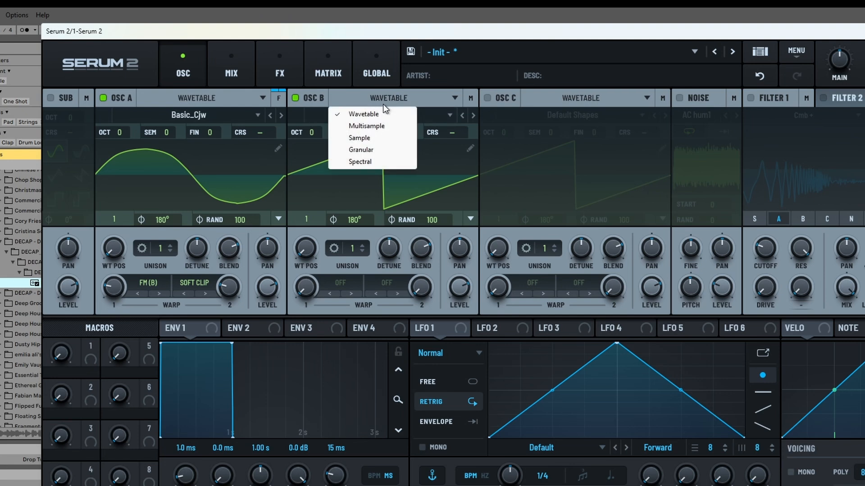
left_click(371, 138)
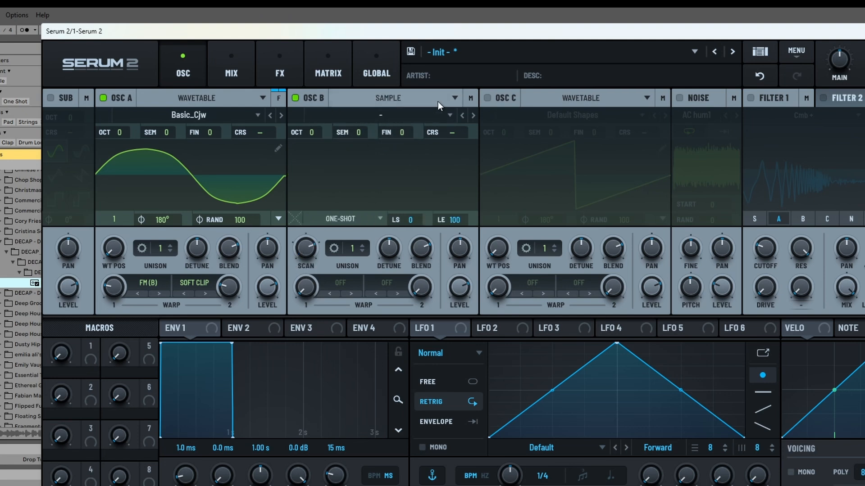
left_click(450, 114)
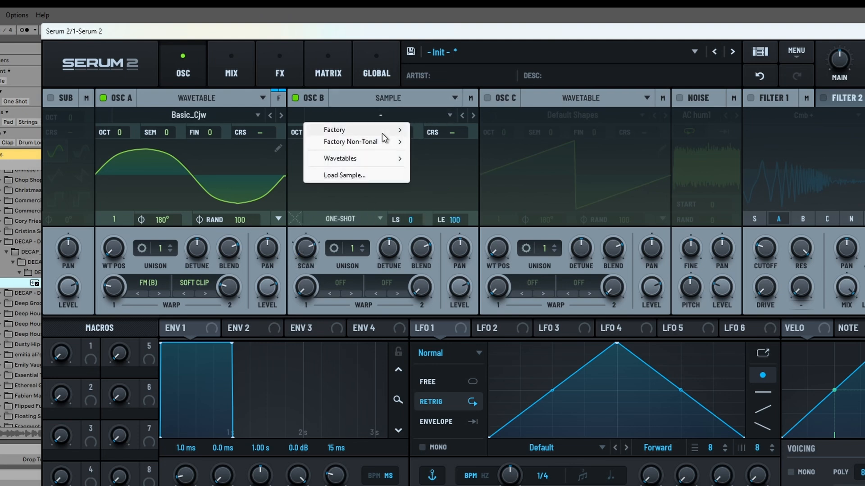
mouse_move(386, 133)
mouse_move(445, 177)
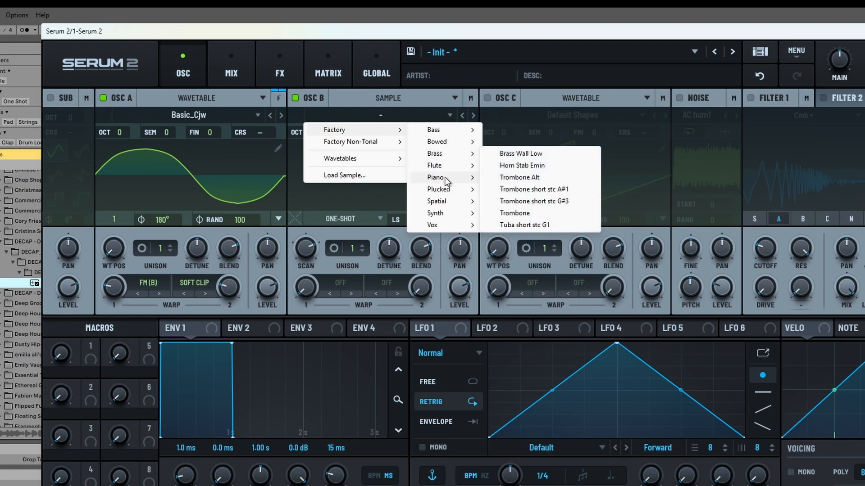
left_click(508, 178)
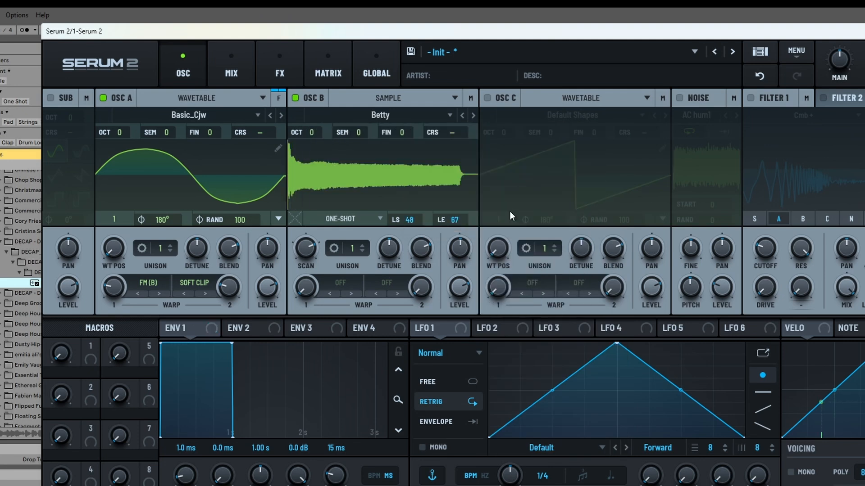
- Lower oscillator B's level to about 37%
left_click_drag(447, 285, 469, 351)
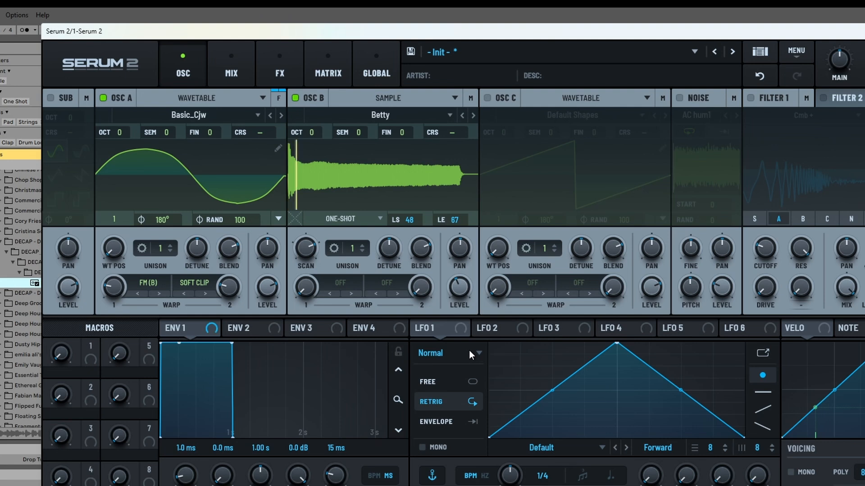
left_click_drag(458, 308, 460, 307)
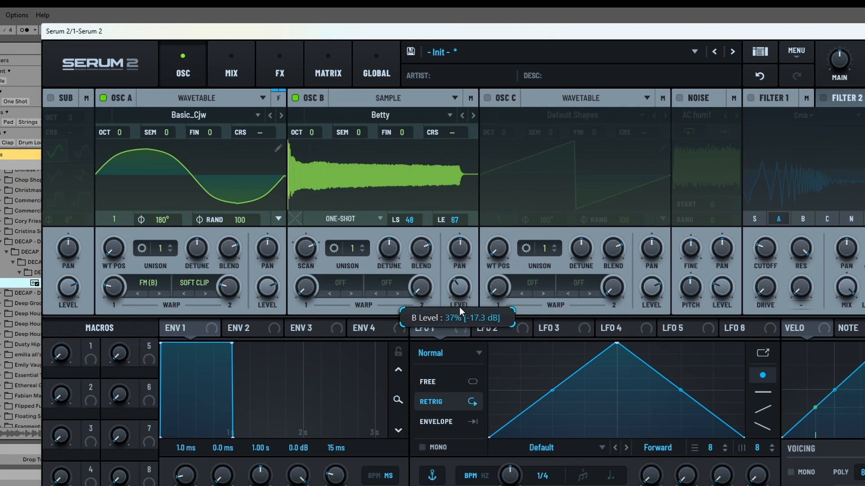
left_click(454, 98)
left_click(454, 98)
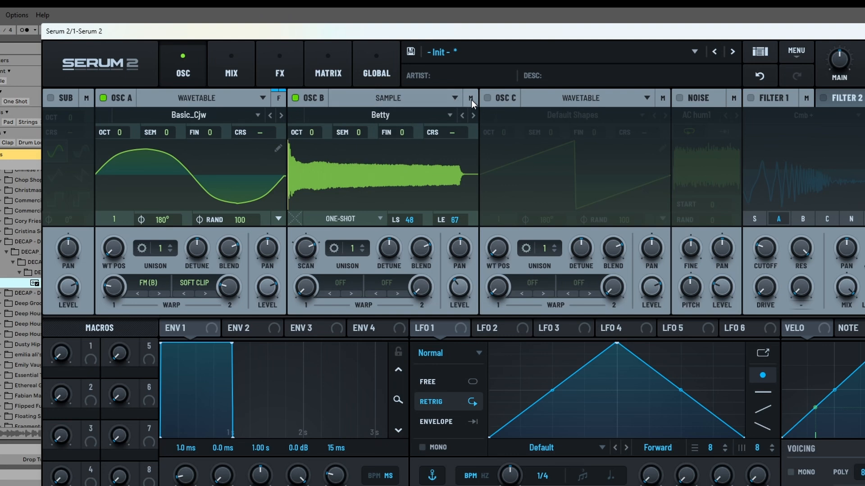
- Open oscillator B's routing and raise its Bus 1 send to about halfway, keeping its output on Main
left_click(471, 99)
left_click(467, 118)
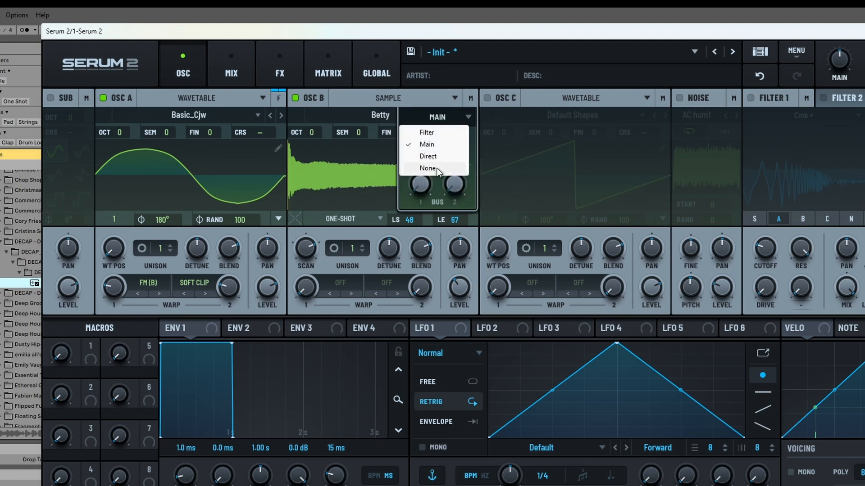
left_click(439, 104)
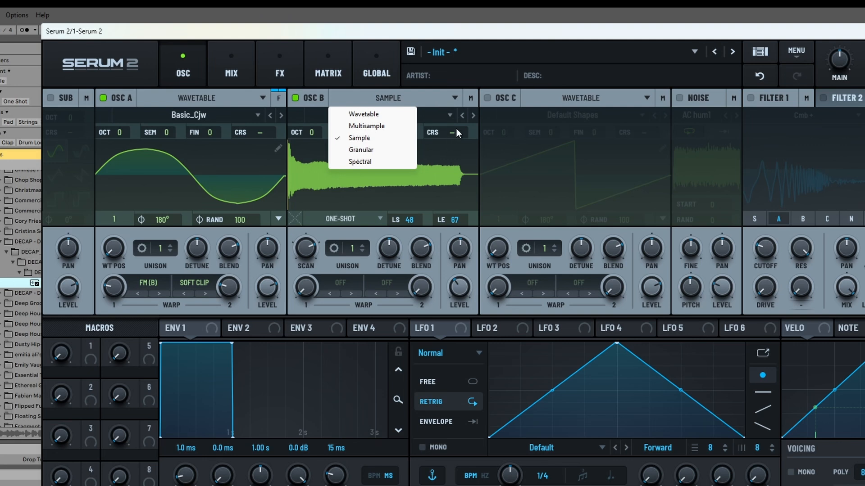
left_click(471, 100)
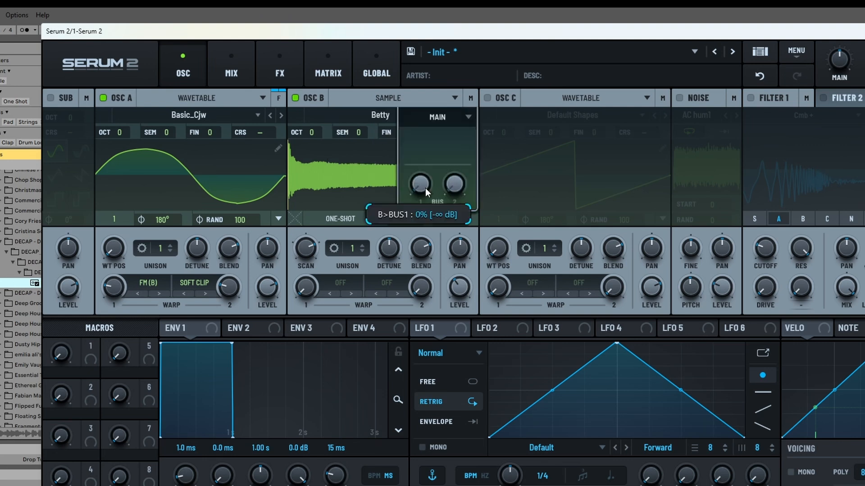
left_click_drag(425, 188, 430, 115)
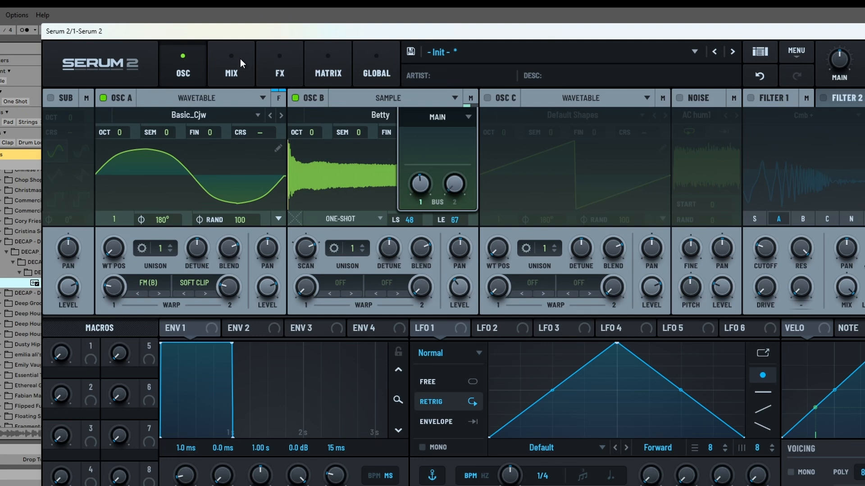
- Add a Reverb after the chorus on Bus 1 and load one of its factory Plate presets
left_click(268, 55)
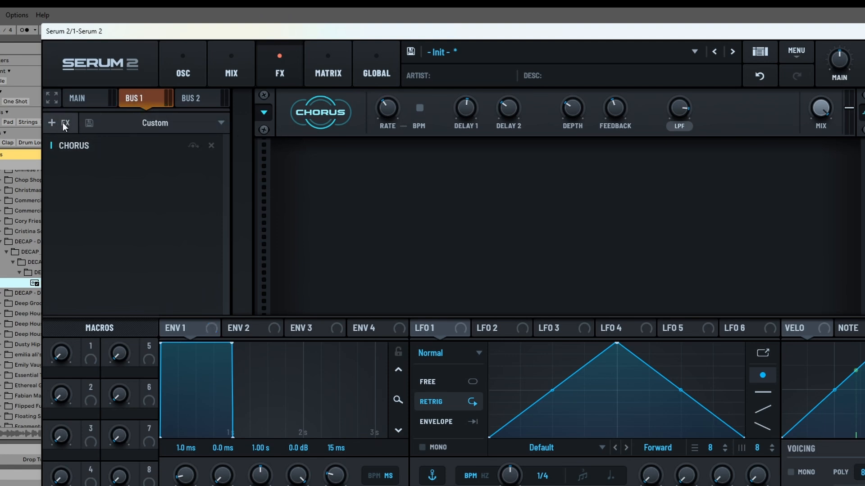
left_click(52, 123)
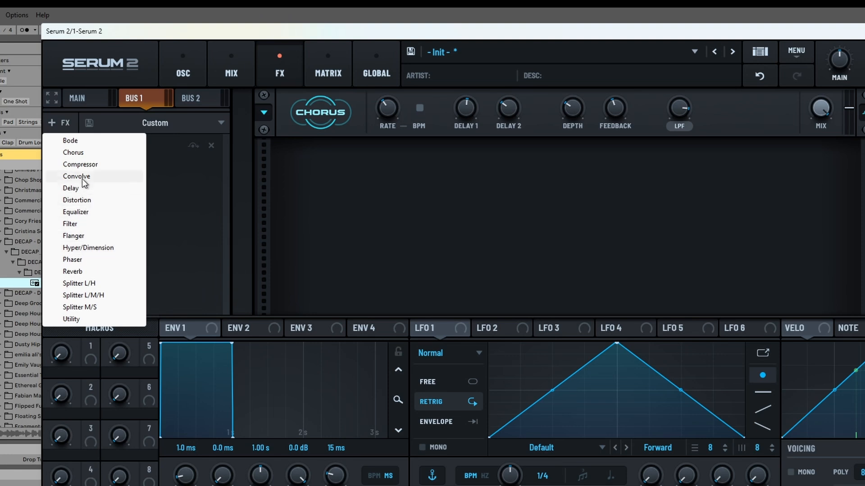
left_click(91, 272)
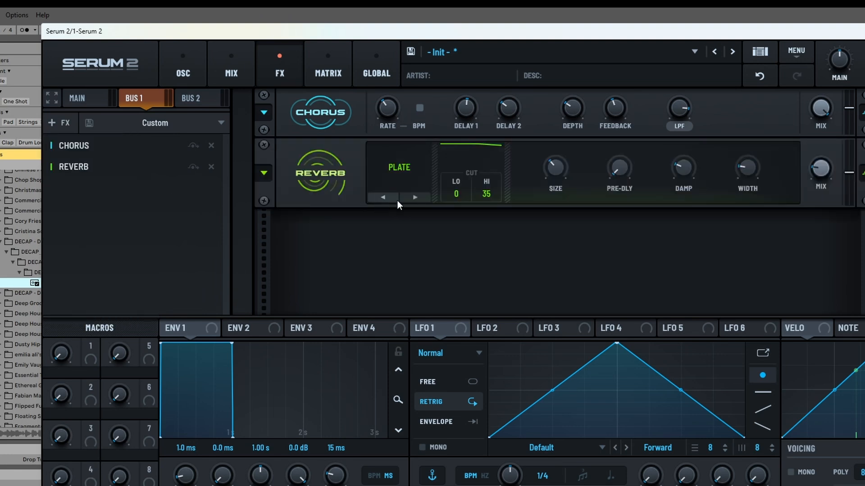
left_click(266, 176)
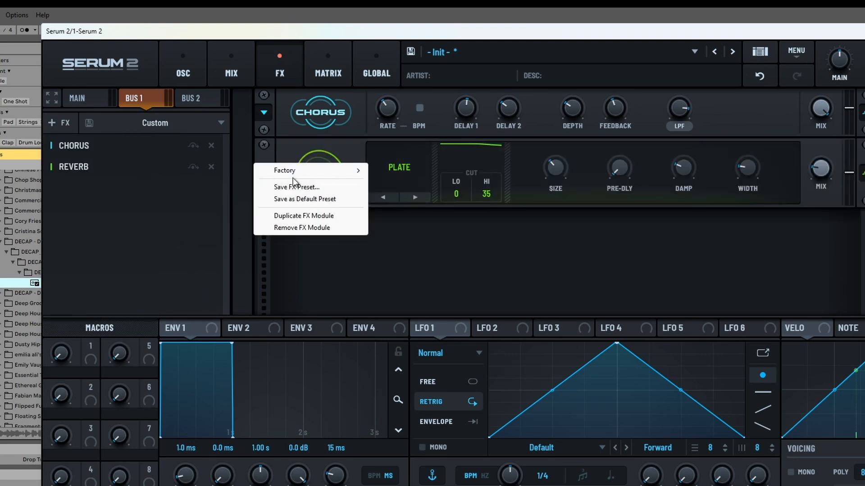
mouse_move(313, 172)
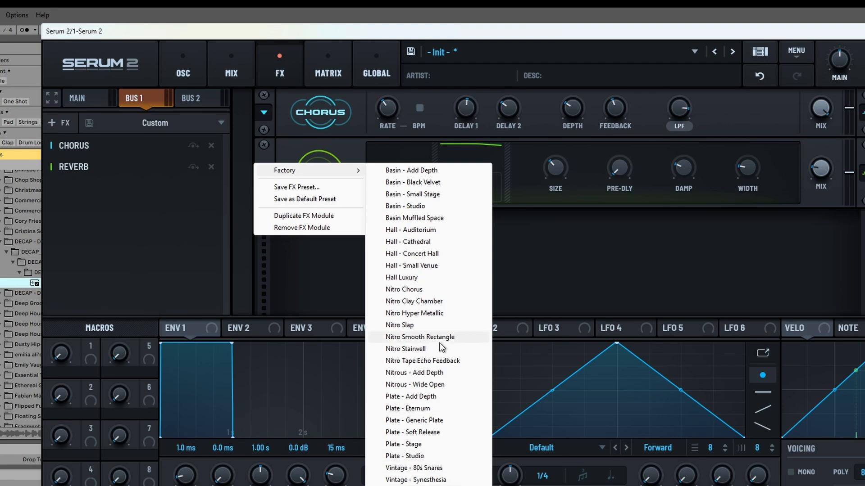
left_click(432, 337)
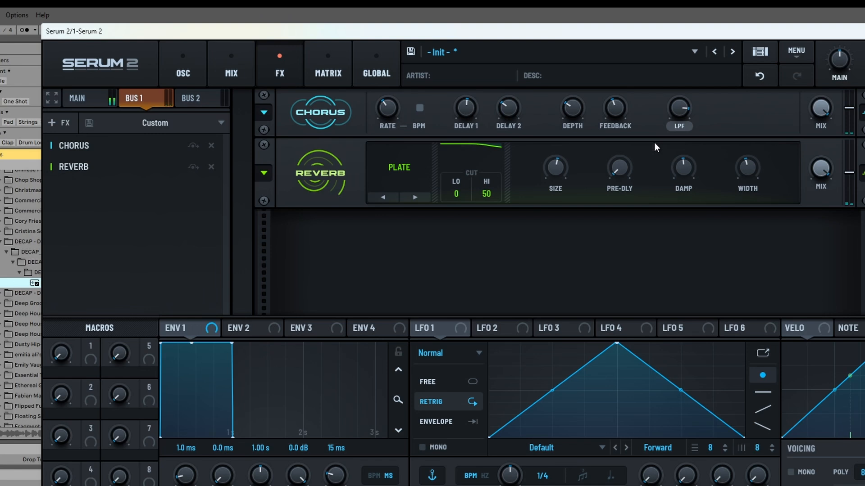
- Set oscillator B's output routing to None in the mixer
left_click(194, 69)
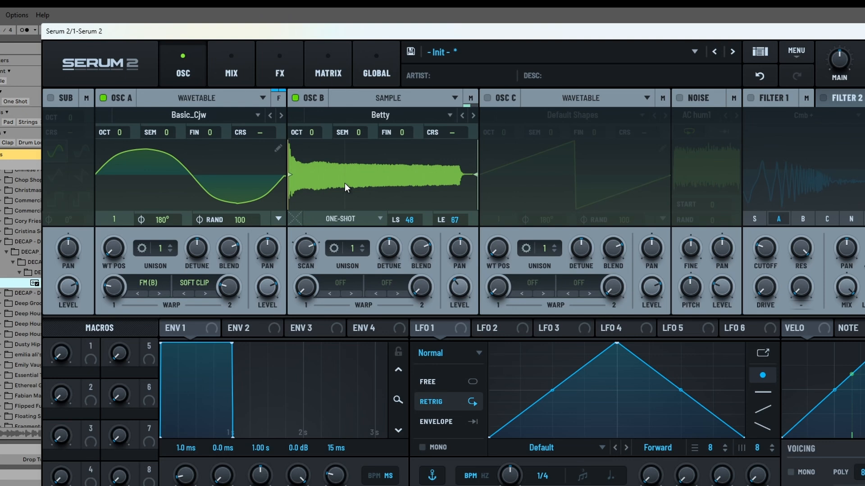
left_click(231, 59)
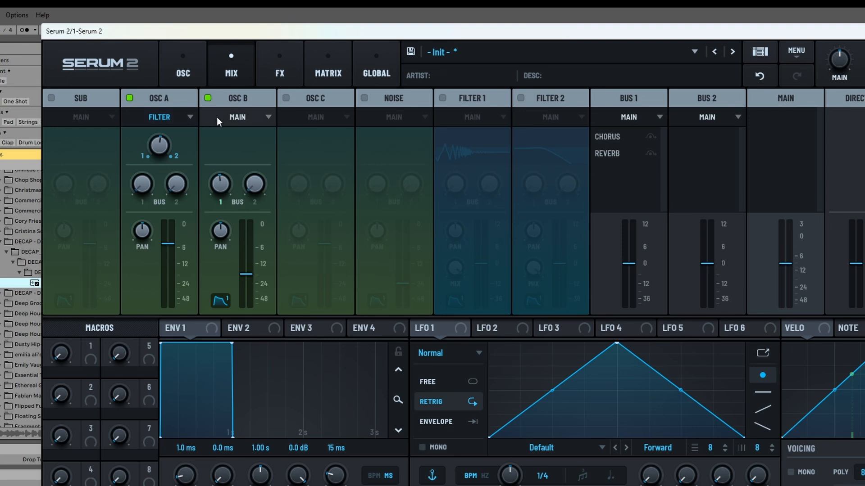
left_click(248, 115)
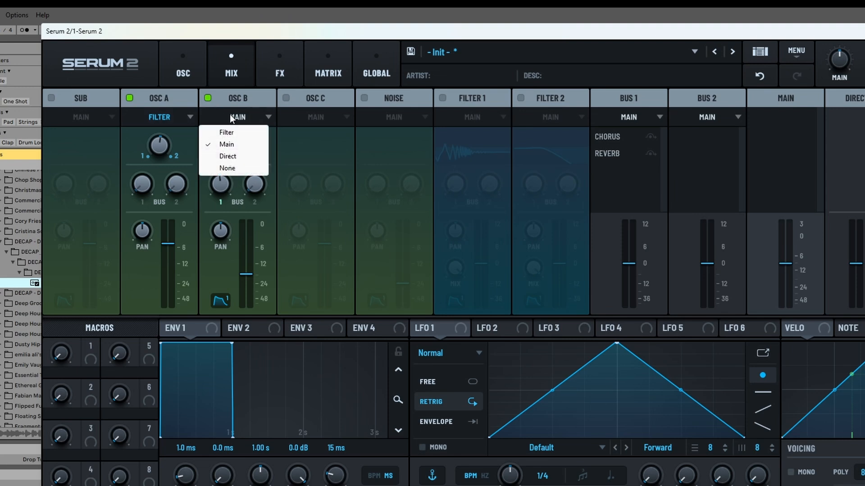
left_click(238, 167)
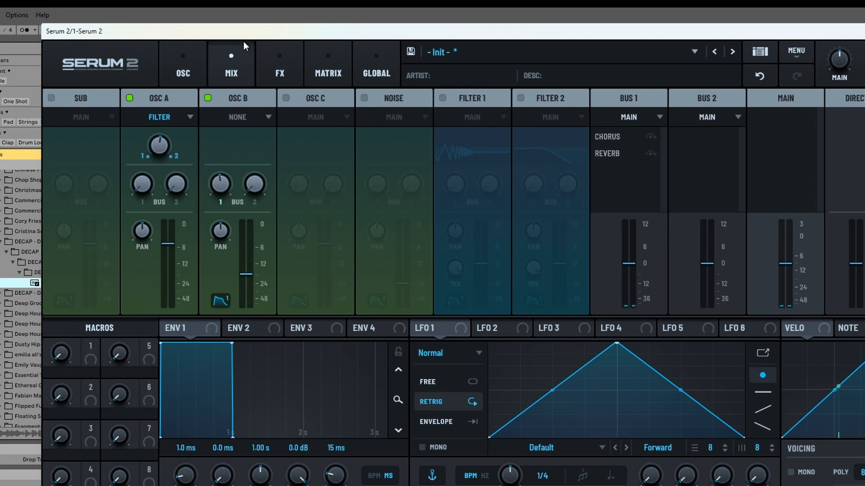
- Route oscillator B's output to Filter and shift its filter balance slightly from Filter 1 towards Filter 2
left_click(215, 112)
left_click(233, 133)
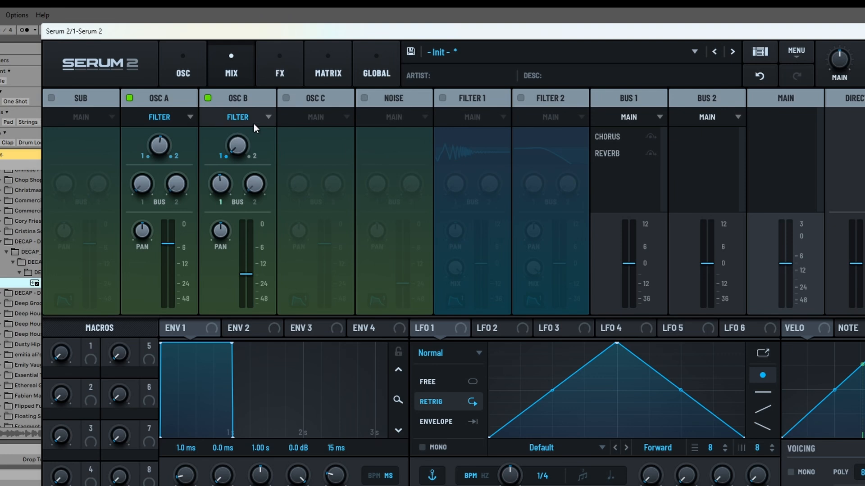
mouse_move(237, 139)
left_mouse_down()
mouse_move(238, 125)
mouse_move(245, 142)
left_mouse_up()
left_click(178, 64)
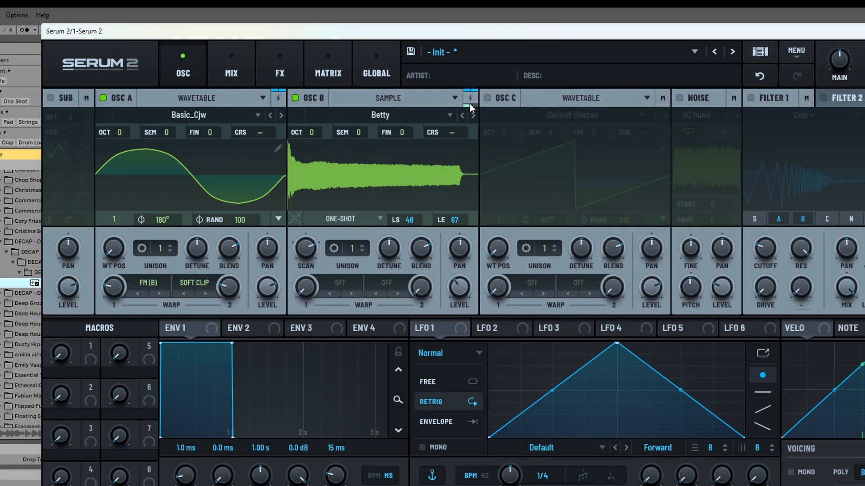
left_click(251, 72)
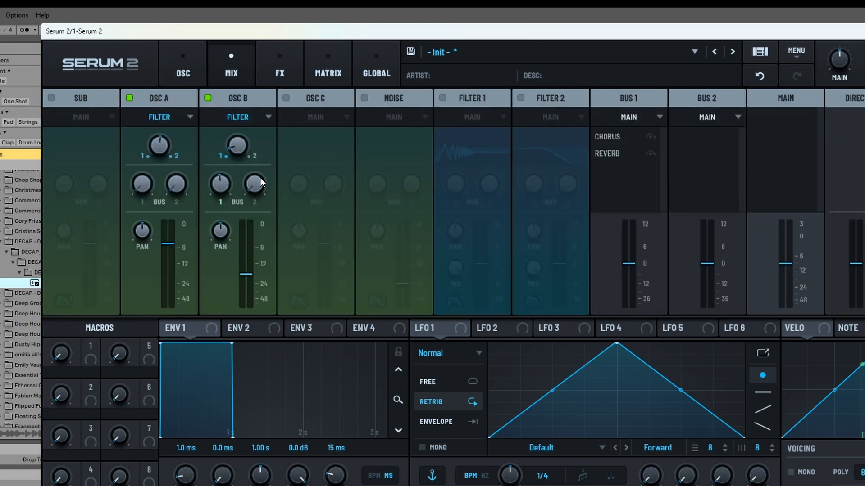
mouse_move(218, 194)
mouse_move(258, 188)
- Enable the Noise and Sub oscillators in the mixer and lower the Noise level slightly
left_click(364, 98)
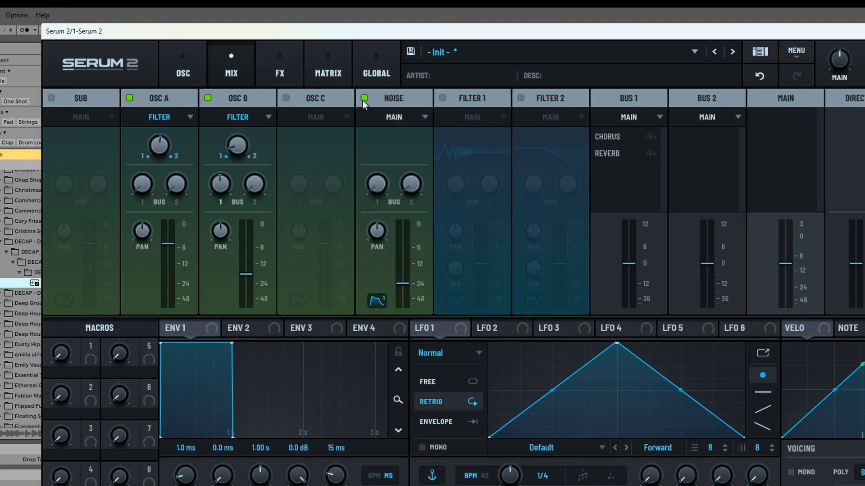
left_click(51, 98)
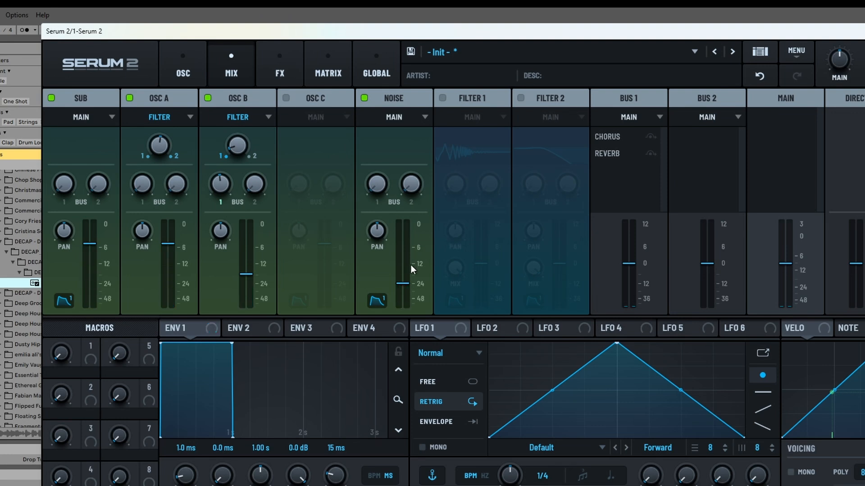
left_click_drag(406, 278, 406, 289)
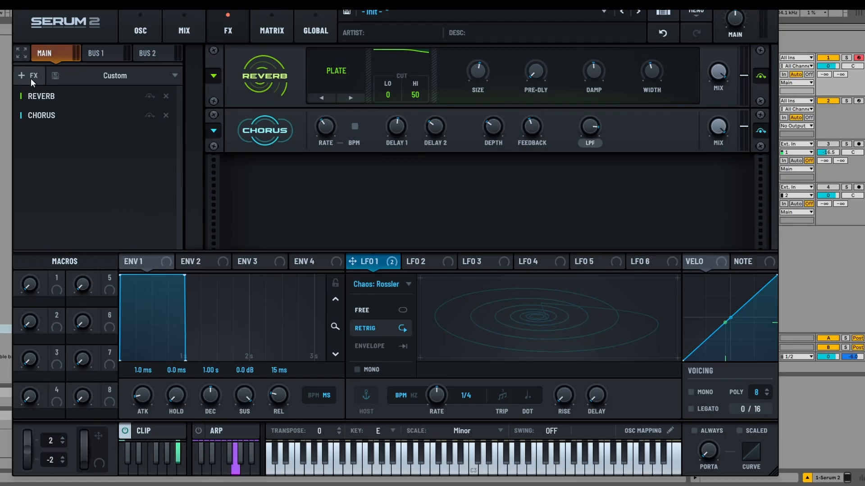
- Add a Splitter L/H to the Main effects chain, placing Reverb in its Highs band and Chorus in its Lows band
left_click(30, 76)
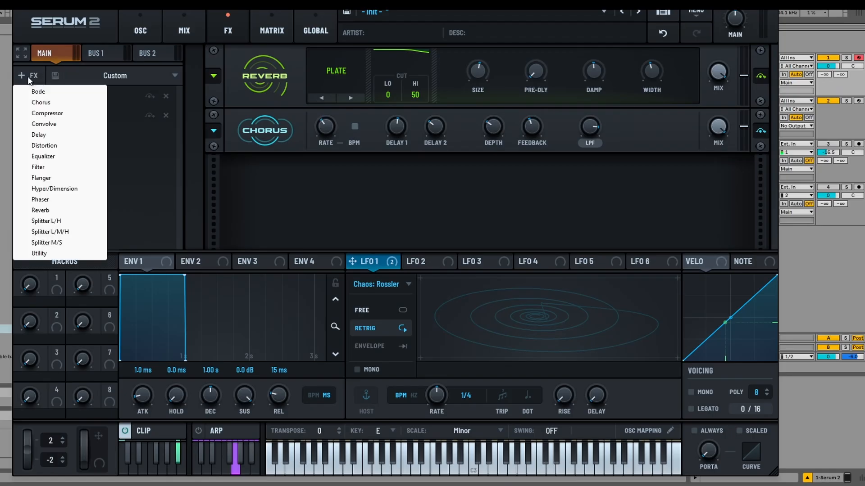
left_click(52, 222)
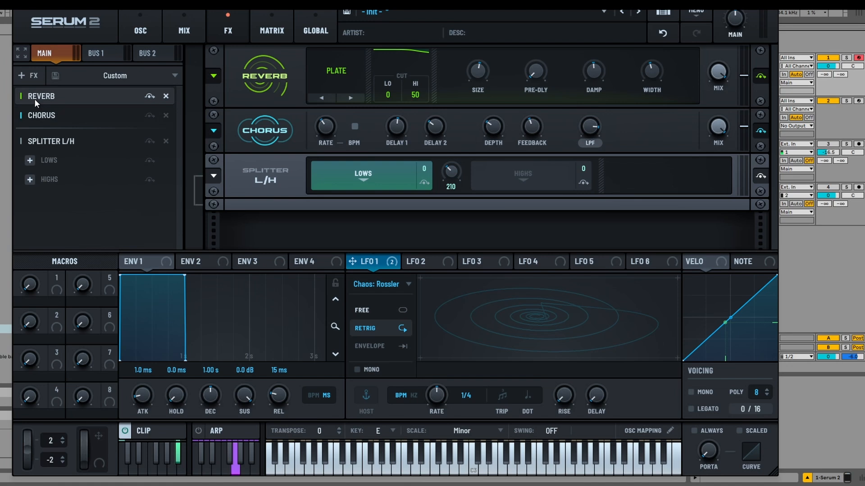
left_click_drag(34, 99, 60, 165)
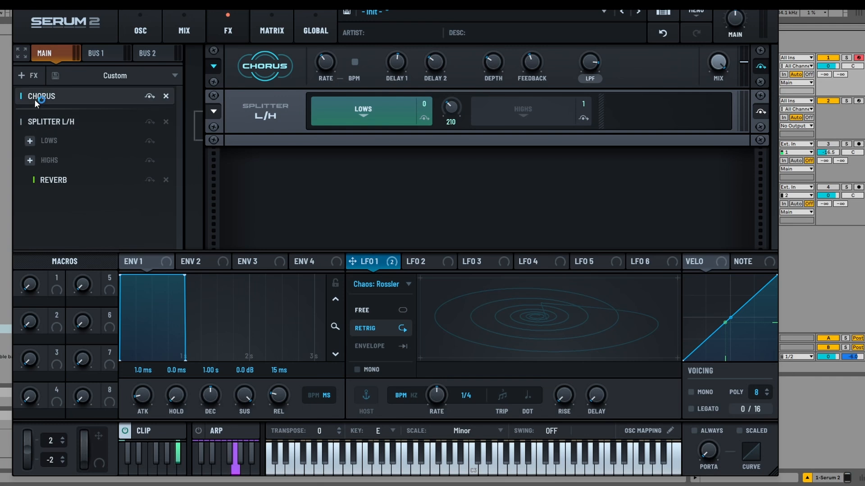
left_click_drag(34, 98, 55, 152)
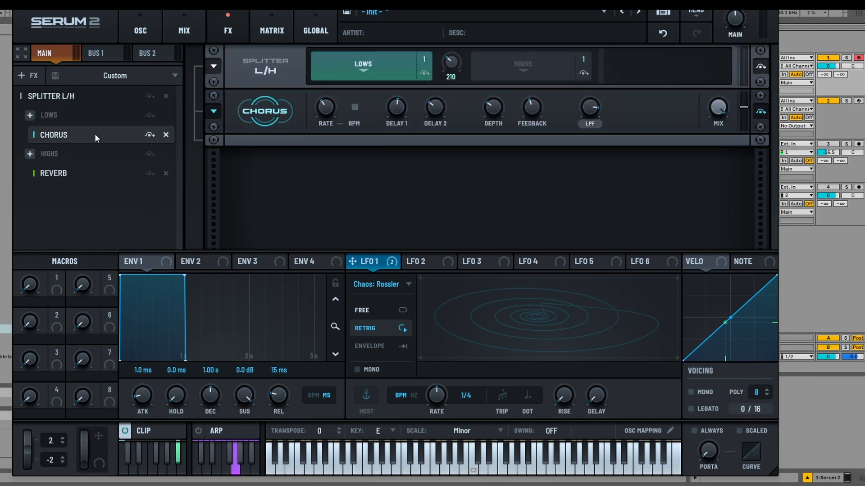
- Set oscillator A's filter balance to 25, and switch its output routing to None
left_click(147, 32)
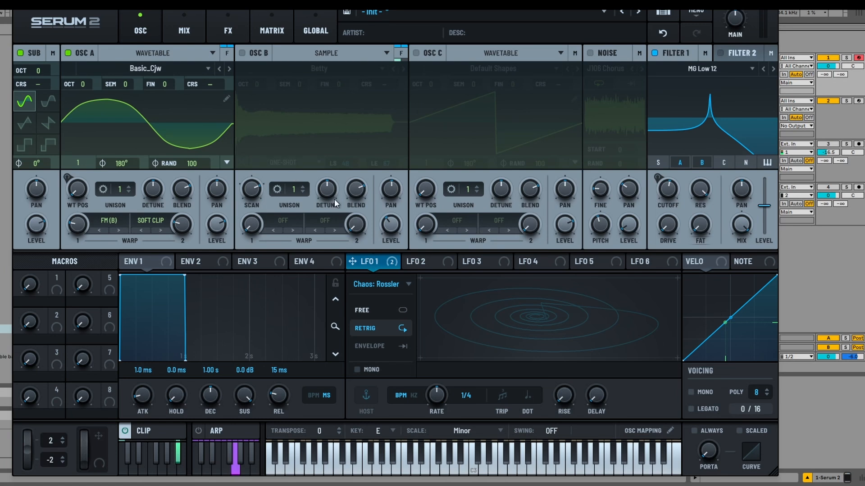
left_click(226, 54)
mouse_move(206, 90)
left_mouse_down()
mouse_move(202, 56)
mouse_move(202, 77)
left_mouse_up()
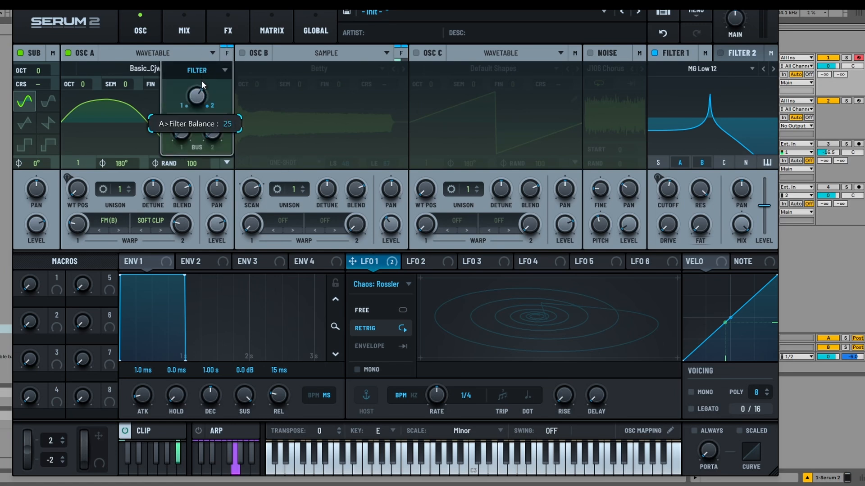
left_click(213, 70)
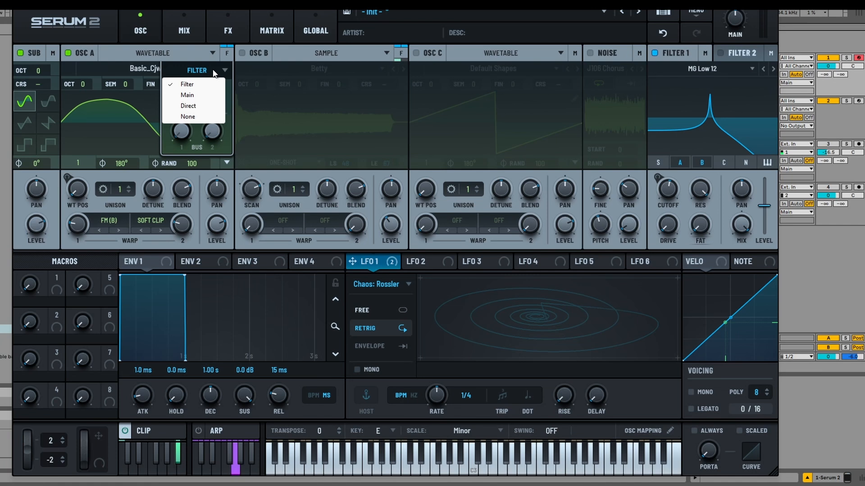
left_click(192, 117)
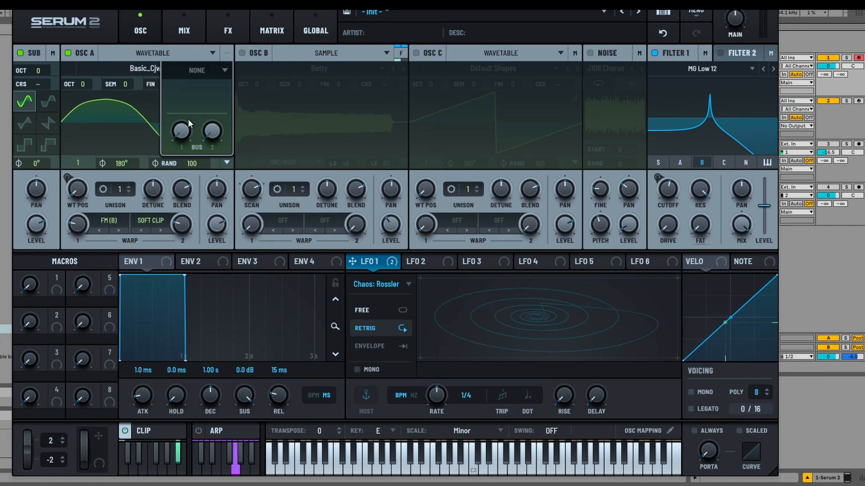
- Raise the crossover frequency of the Splitter L/H in the Main effects chain
left_click(185, 28)
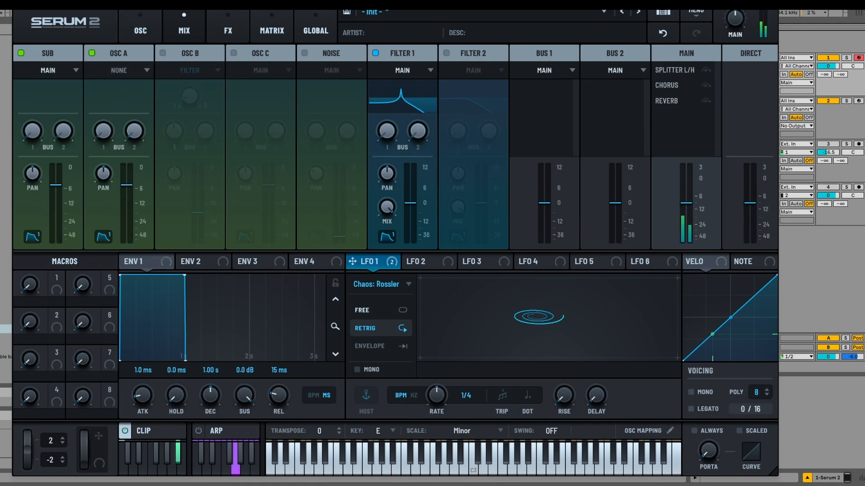
left_click(232, 20)
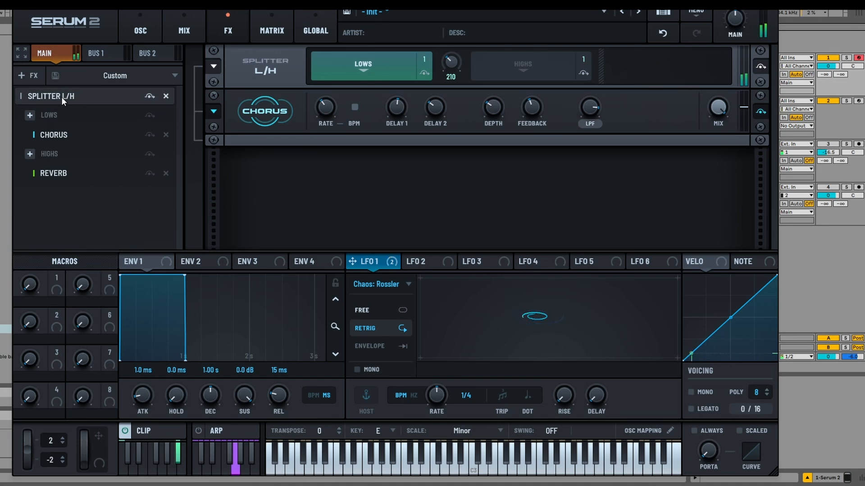
left_click_drag(453, 77, 463, 41)
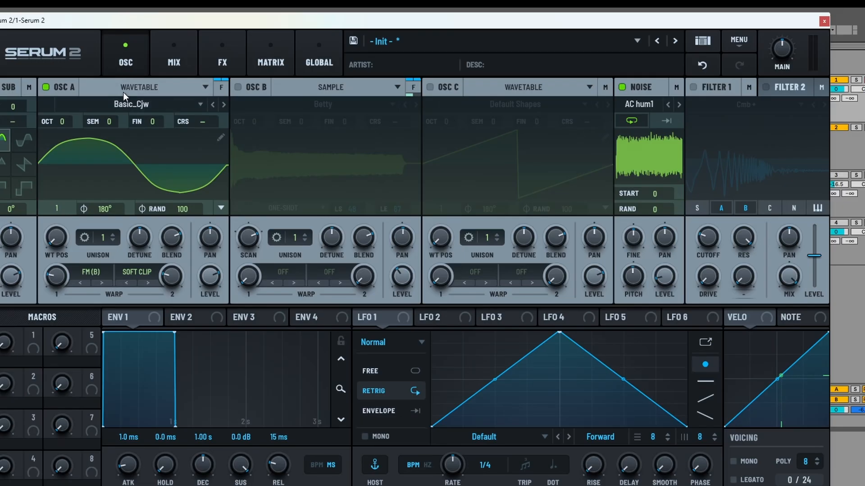
- Switch oscillator A from Wavetable to Multisample mode
left_click(124, 89)
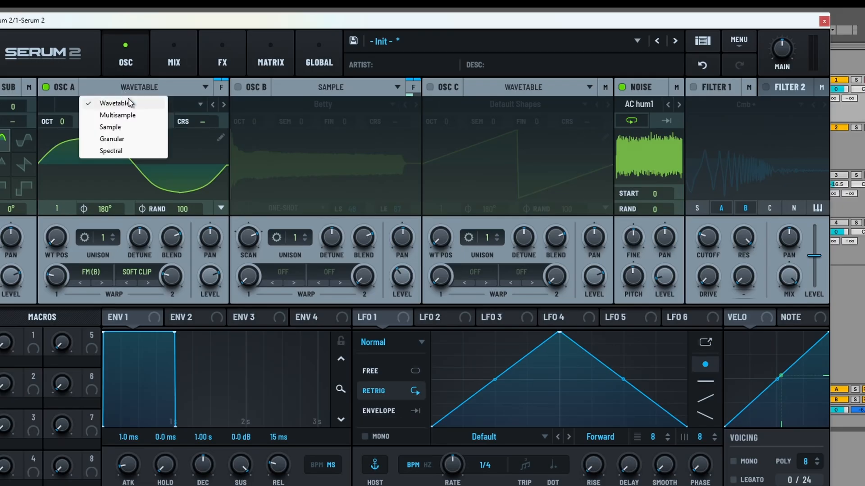
left_click(139, 119)
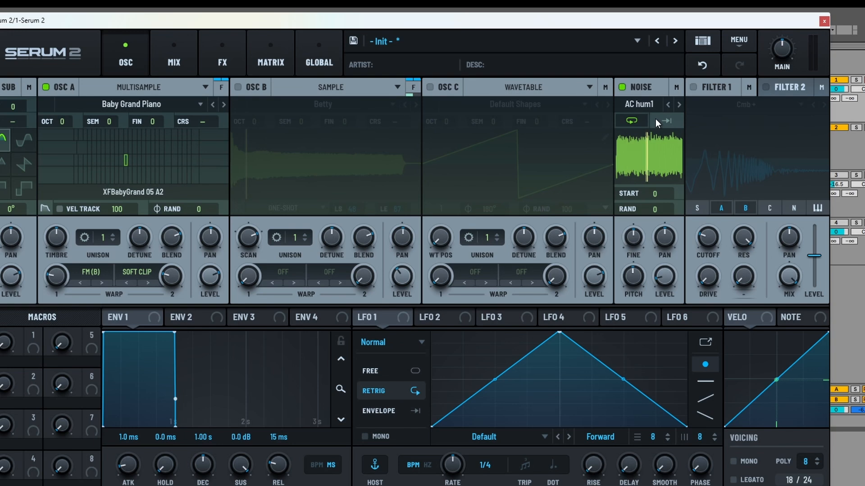
- Load the J106 Chorus sample into the noise oscillator and adjust its level, finishing with the noise oscillator switched off
left_click(646, 105)
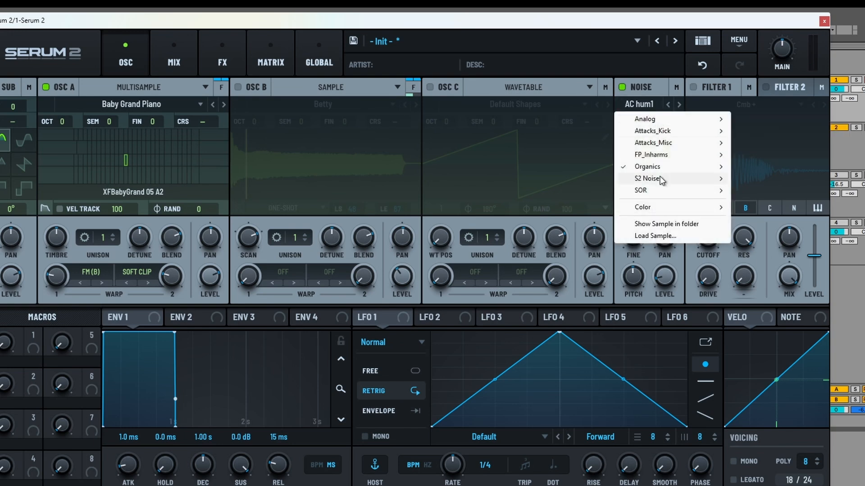
mouse_move(666, 167)
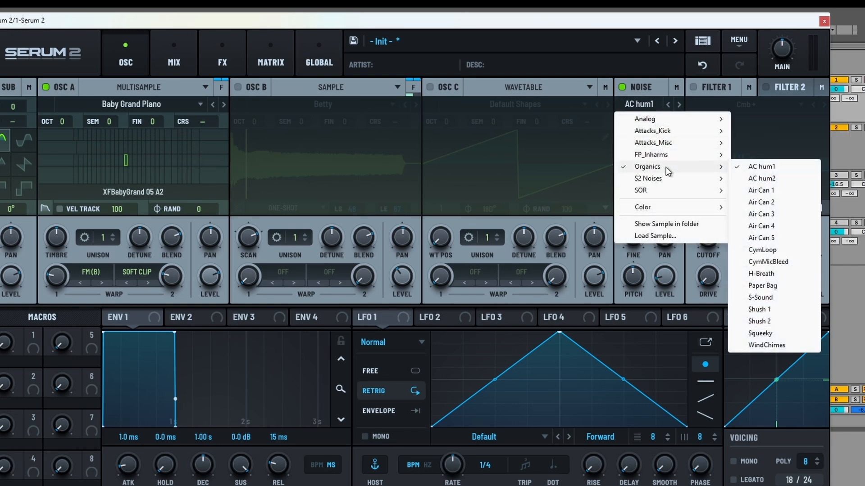
left_click(760, 250)
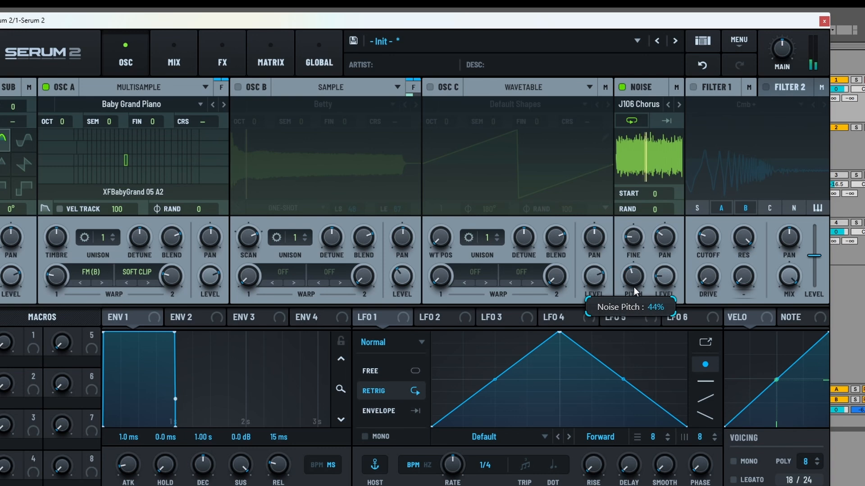
left_click_drag(662, 279, 666, 299)
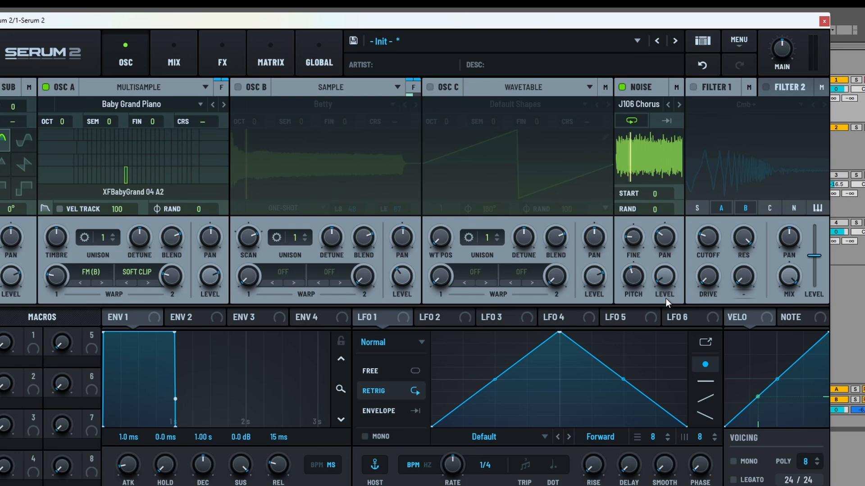
left_click(632, 85)
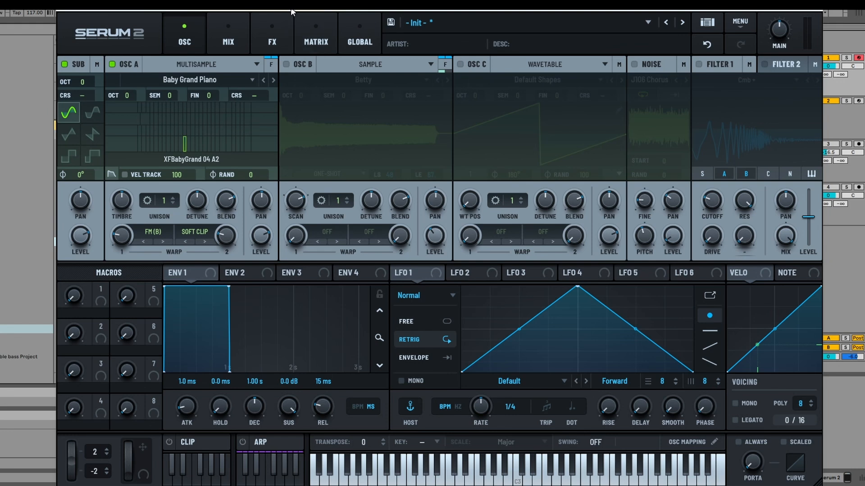
- Turn on the arpeggiator and set the rate of its first pattern to 1/8
left_click_drag(292, 8, 287, 2)
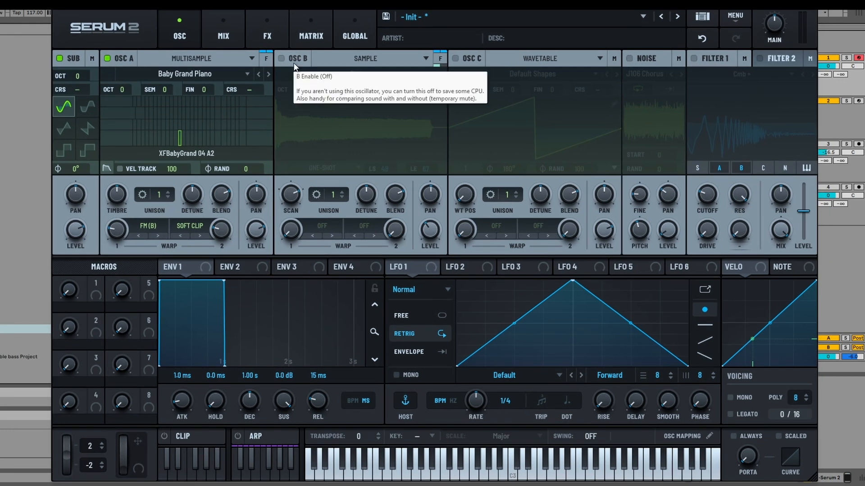
left_click(258, 437)
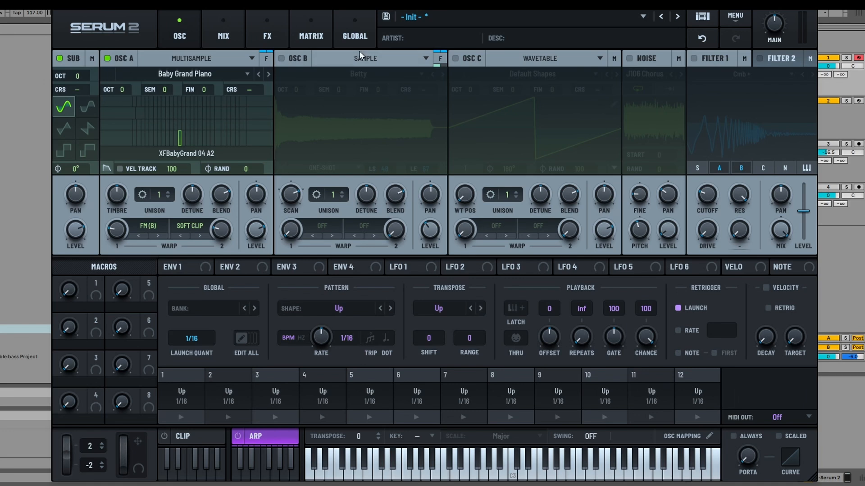
left_click(237, 437)
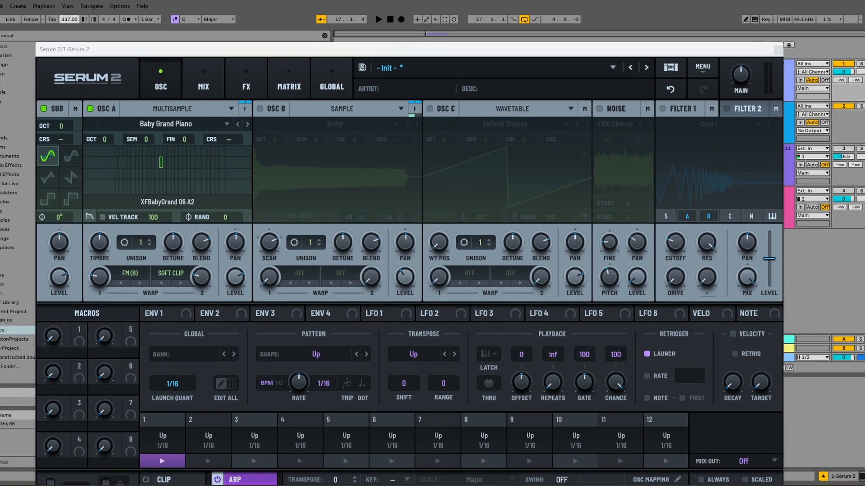
left_click_drag(74, 19, 75, 27)
left_click_drag(110, 54, 100, 26)
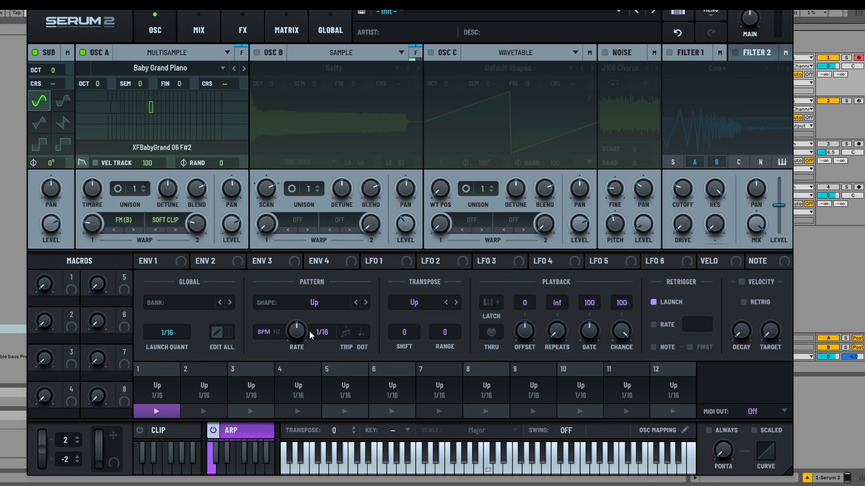
mouse_move(296, 337)
left_click_drag(293, 351, 293, 361)
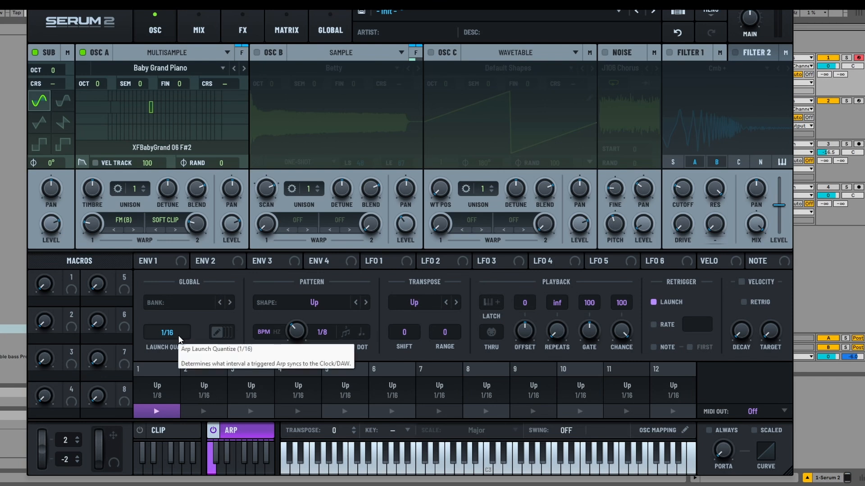
- Load the factory Gtr Strums 1 arp bank and launch its patterns 2, 4 and 8 in turn
left_click(184, 303)
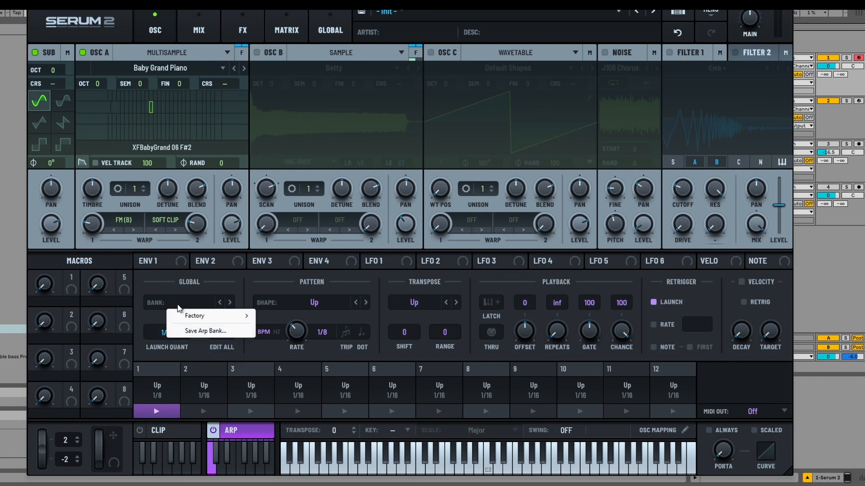
mouse_move(221, 317)
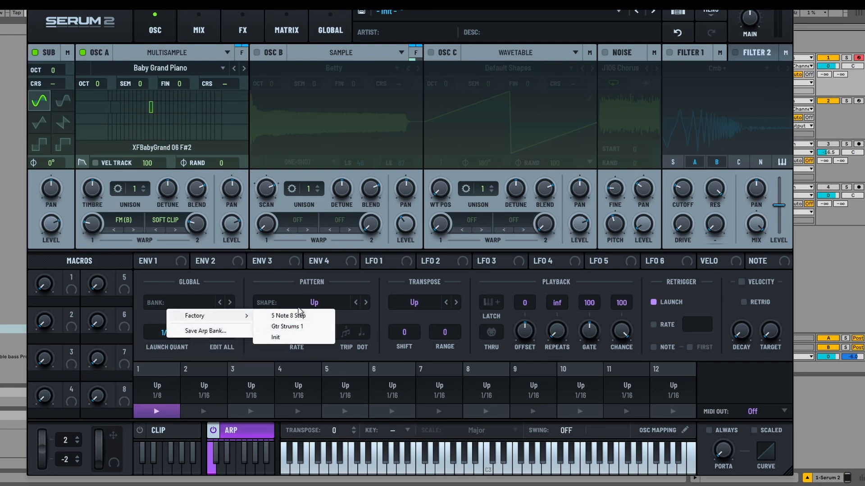
left_click(284, 326)
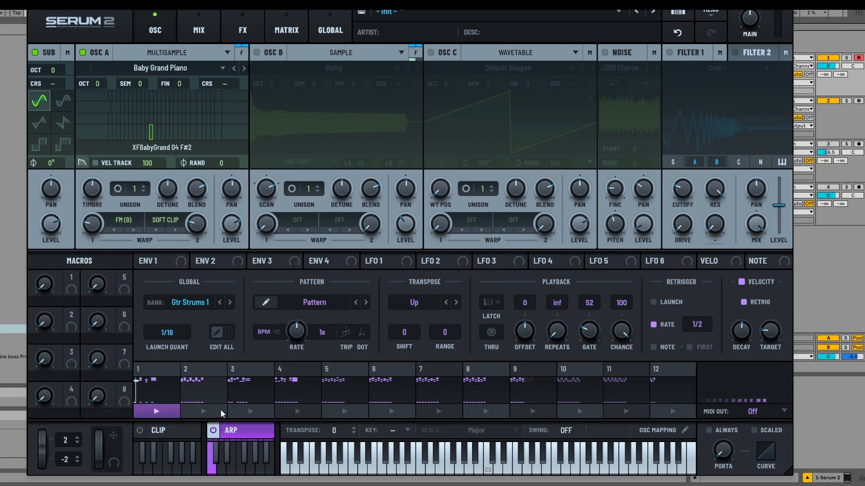
left_click(203, 416)
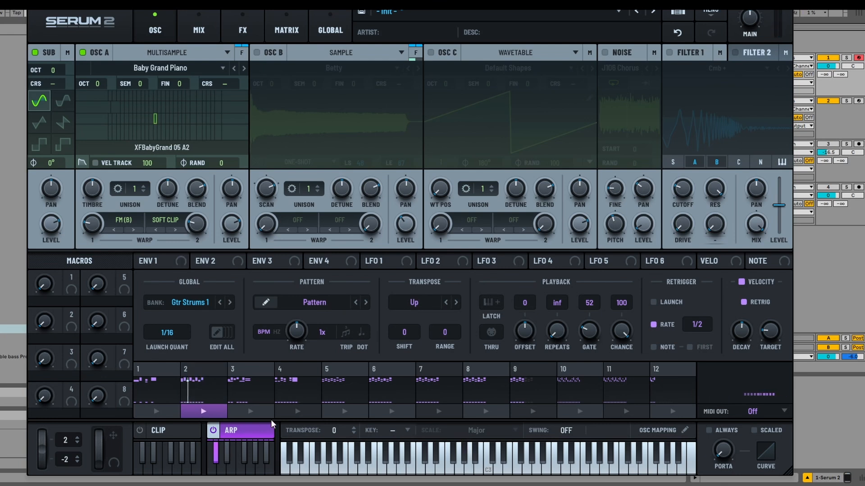
left_click(310, 413)
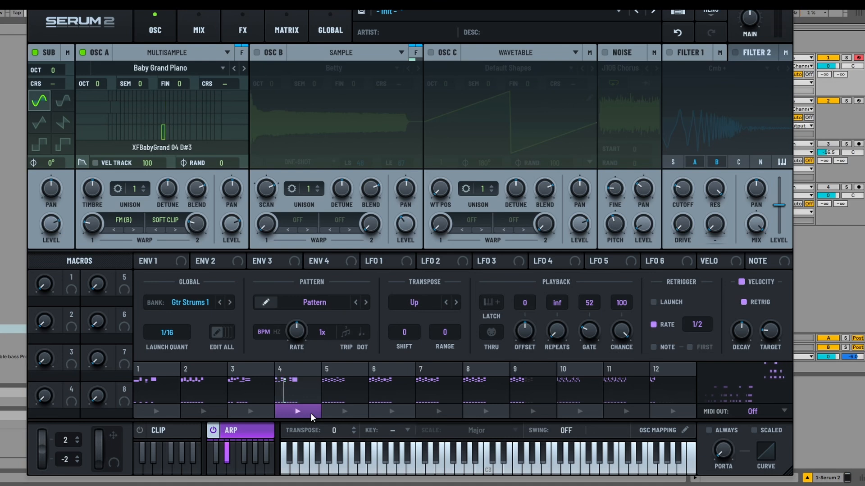
left_click(488, 412)
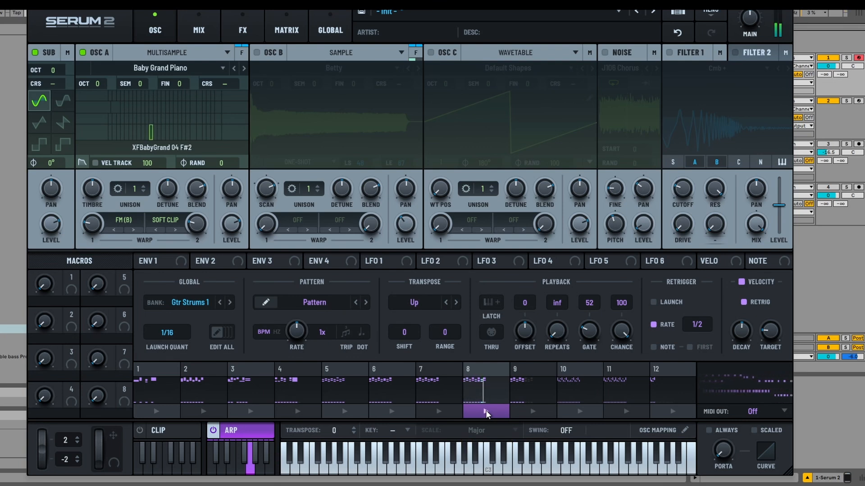
- Turn off the arpeggiator and open the clip editor
left_click(239, 433)
left_click(214, 432)
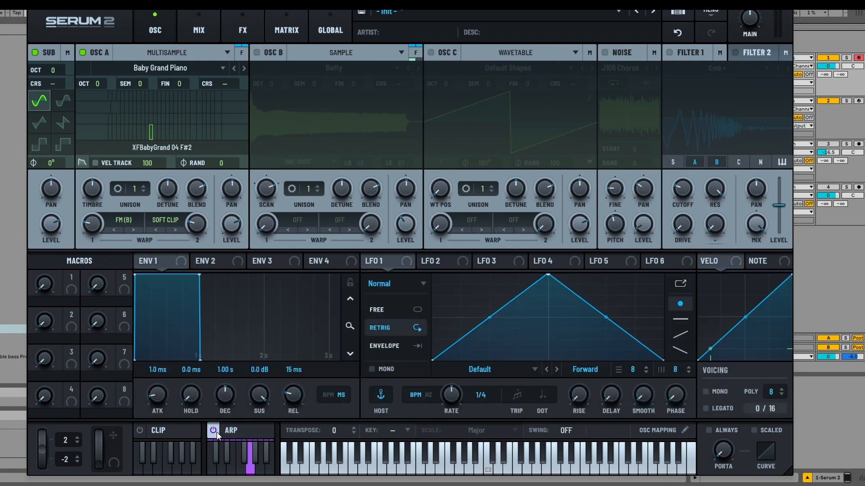
left_click(154, 434)
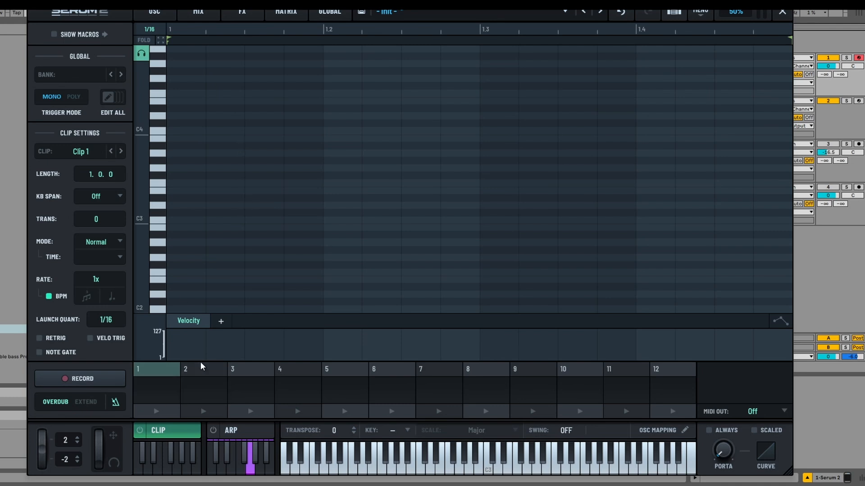
- Add one-sixteenth notes to Clip 1: B2 at 1.1.1, D3 at 1.1.3, A3 at 1.2.1, F3 at 1.2.3, C3 at 1.3.2 and E3 at 1.3.3
left_click(179, 228)
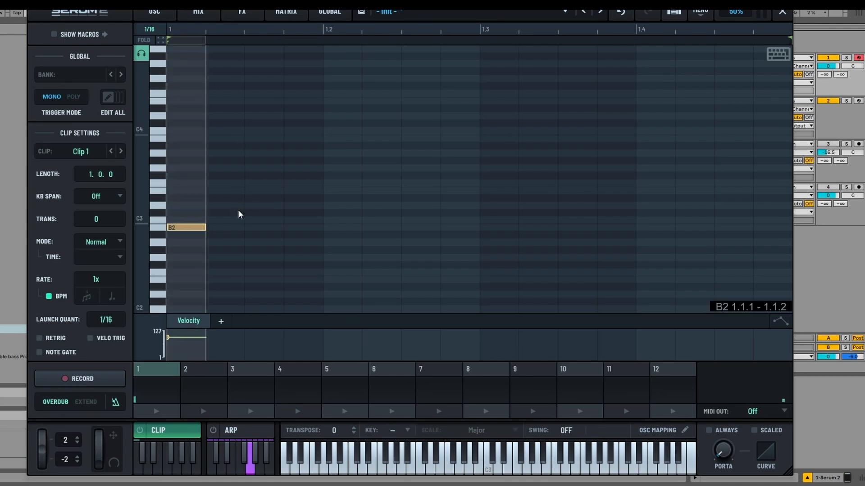
left_click(251, 205)
left_click(405, 184)
left_click(345, 154)
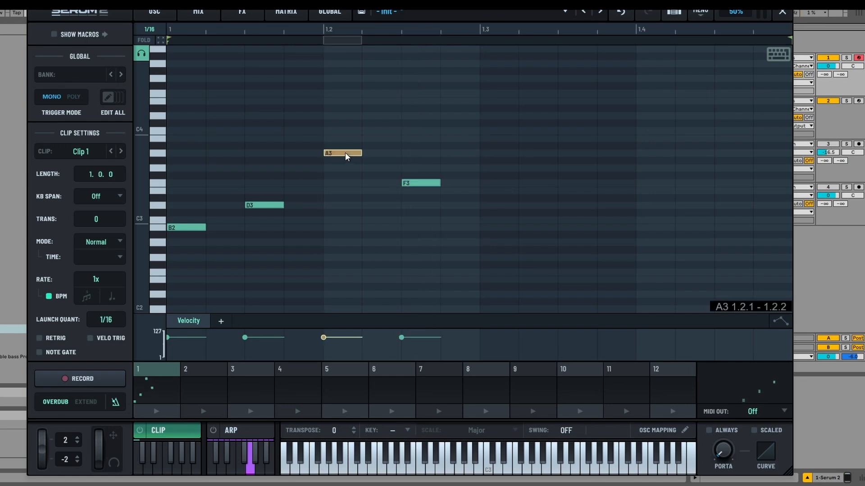
left_click(579, 191)
left_click(531, 221)
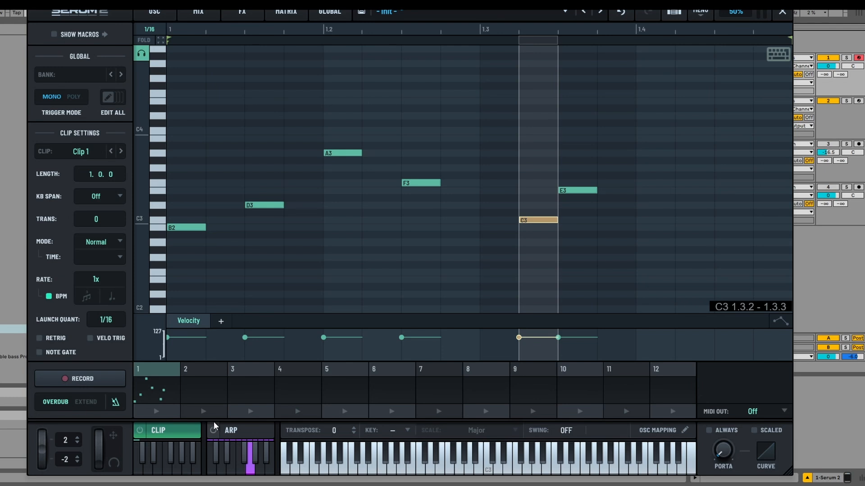
- Start Clip 1 playing and add B3 at 1.1.3 and 1.1.4, E4 at 1.2.3, and F4 from 1.3.1 to 1.4.1
left_click(139, 466)
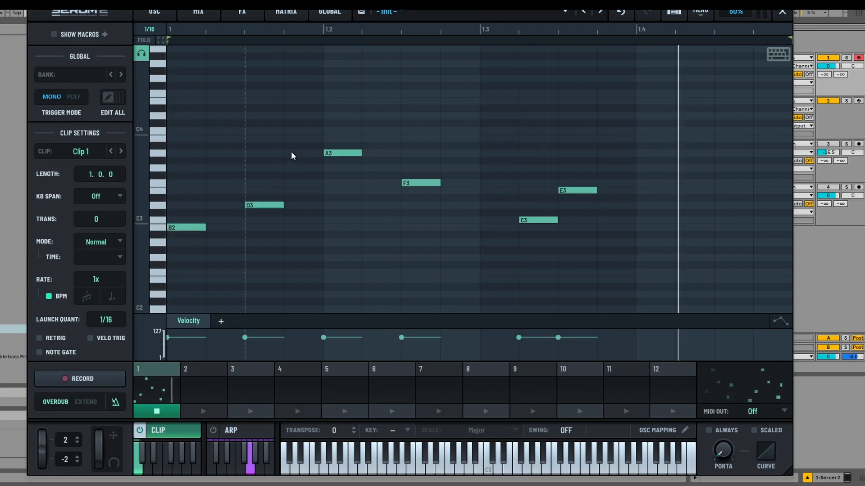
left_click(288, 138)
left_click(266, 138)
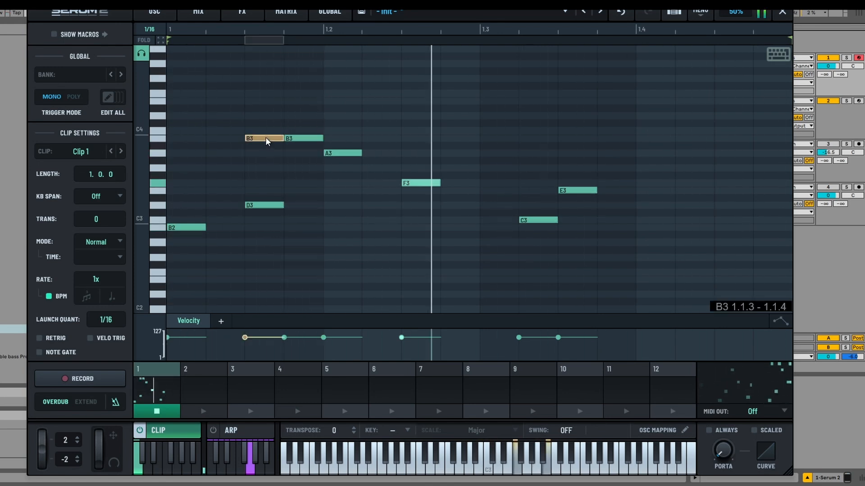
left_click(433, 100)
left_click(513, 94)
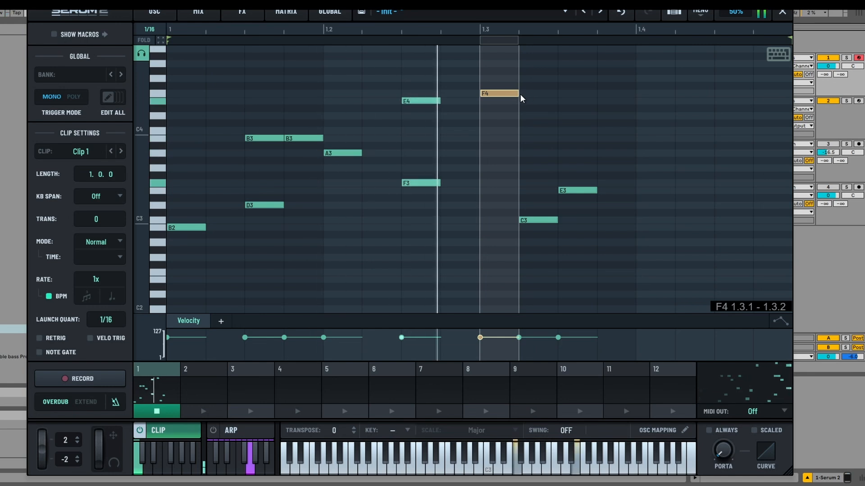
left_click_drag(519, 95, 654, 100)
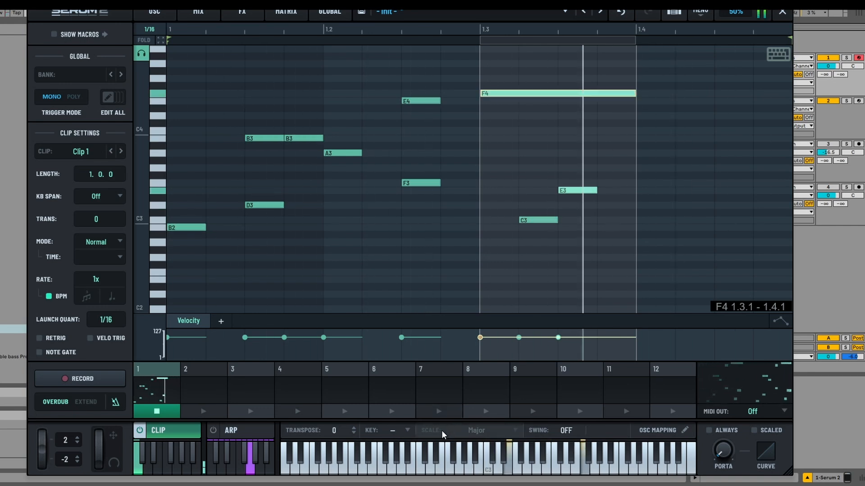
- Set the key to E and the scale to Minor, and raise the long F4 note to F#4
left_click(406, 431)
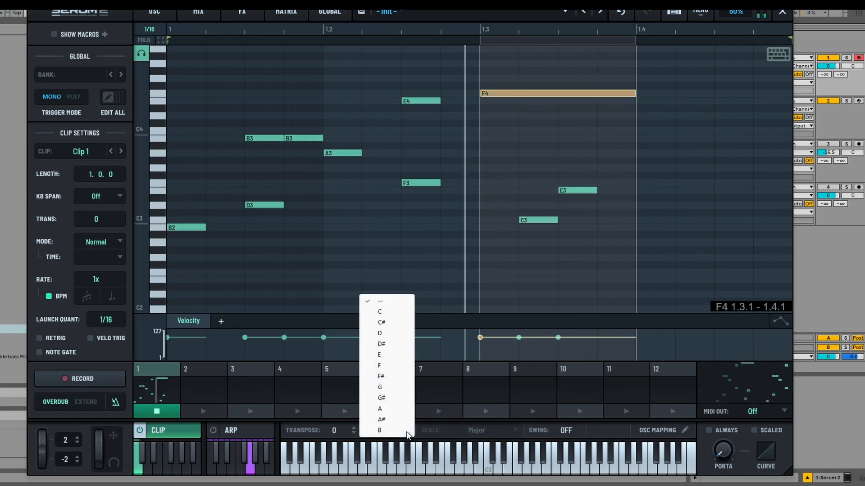
left_click(380, 356)
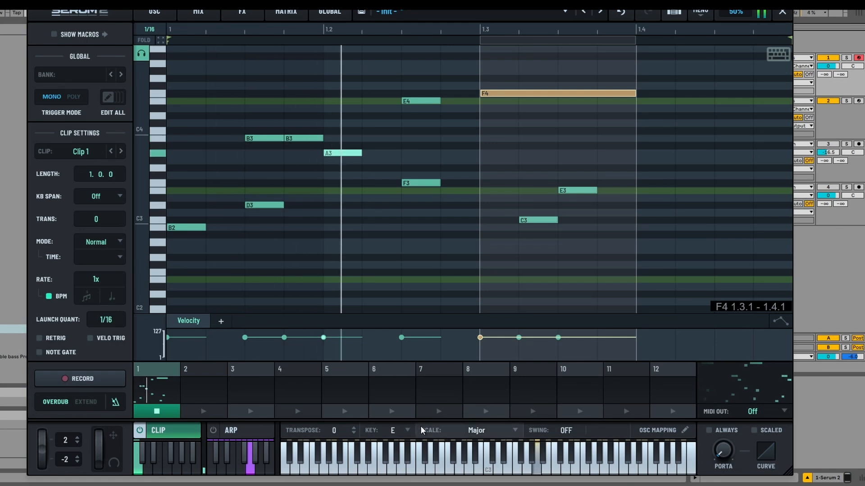
left_click(475, 429)
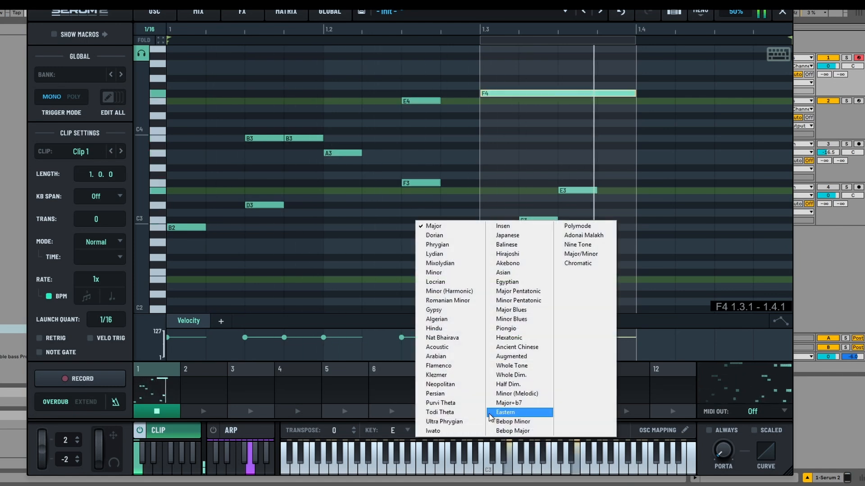
left_click(445, 272)
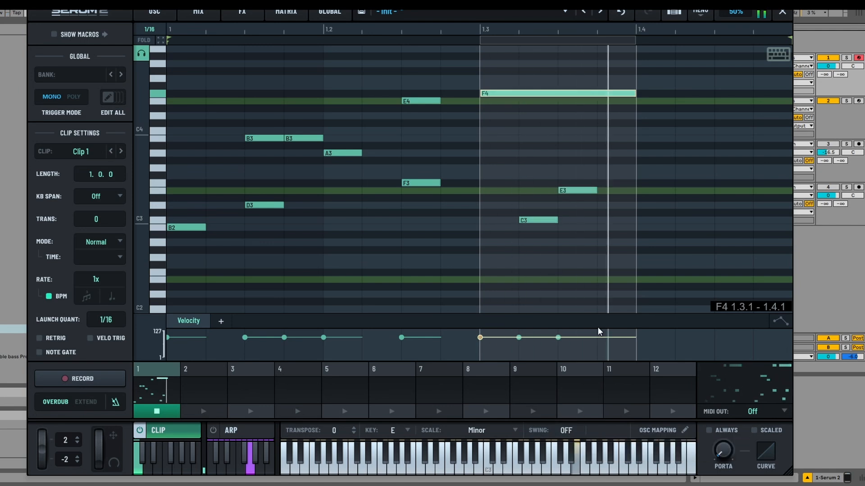
left_click_drag(546, 91, 544, 84)
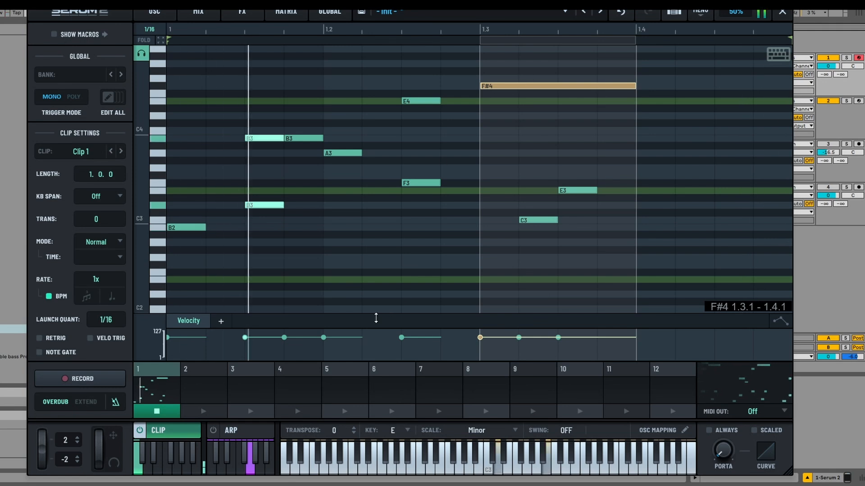
- Check the available note attribute lanes, and lower the velocities of the B2, second B3, F#4 and E3 notes in Clip 1
left_click(221, 321)
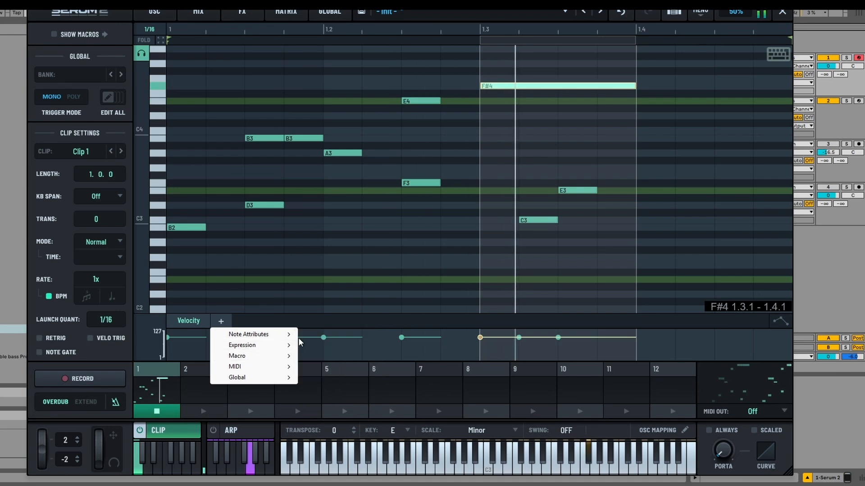
mouse_move(289, 334)
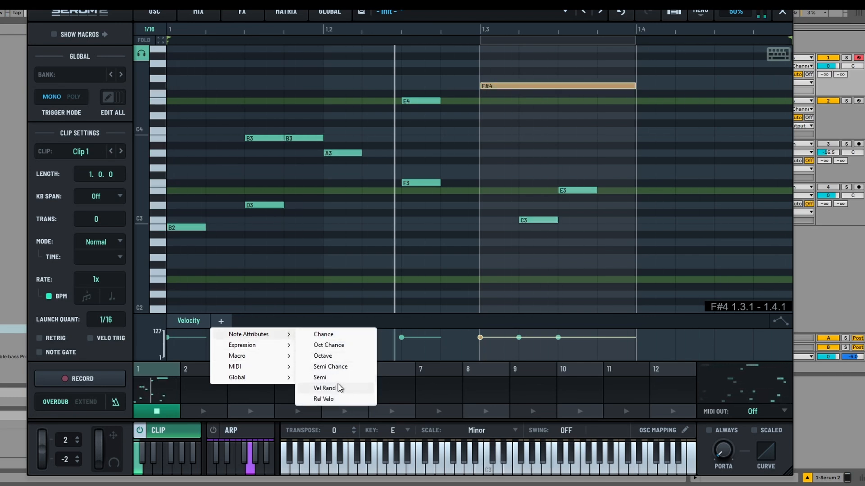
left_click(188, 347)
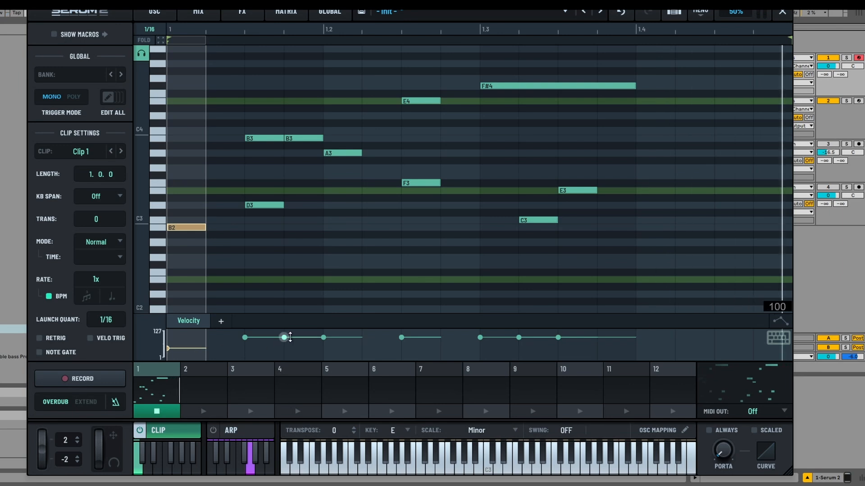
left_click_drag(289, 337, 286, 351)
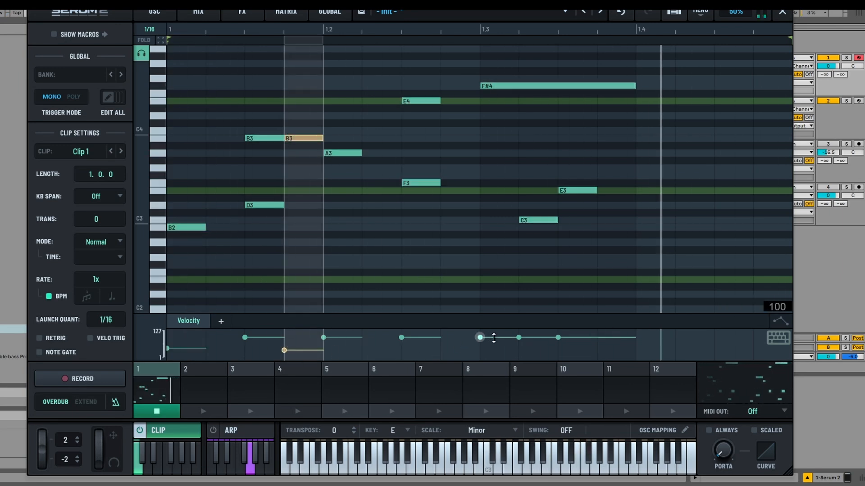
left_click_drag(493, 338, 494, 359)
left_click_drag(559, 337, 579, 347)
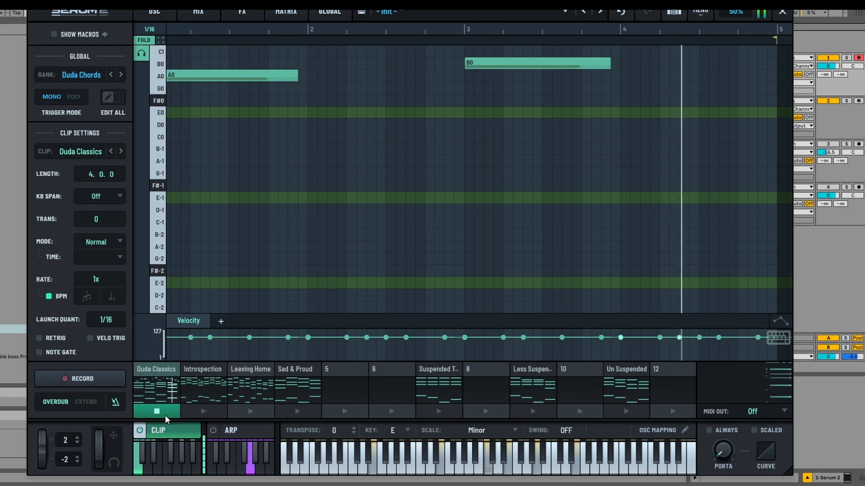
- Audition the Introspection, Leaving Home, Sad & Proud, Less Suspended and Un Suspended clips in the Duda Chords bank, and stop playback
left_click(202, 410)
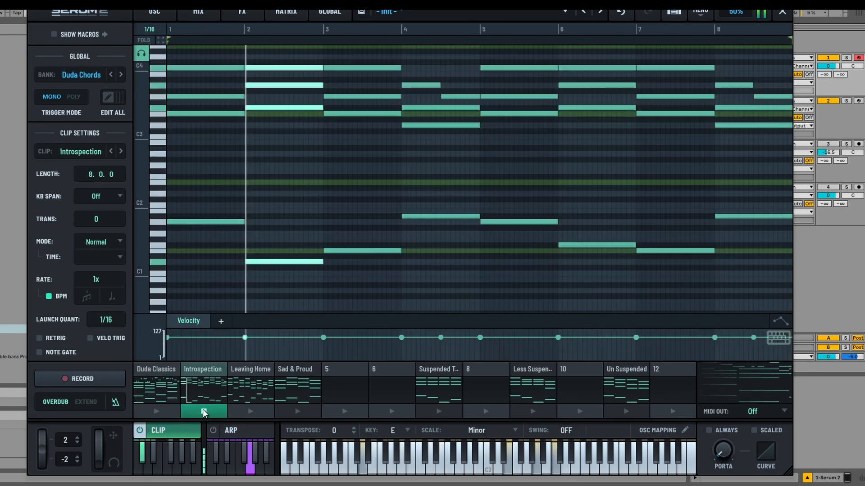
left_click(244, 411)
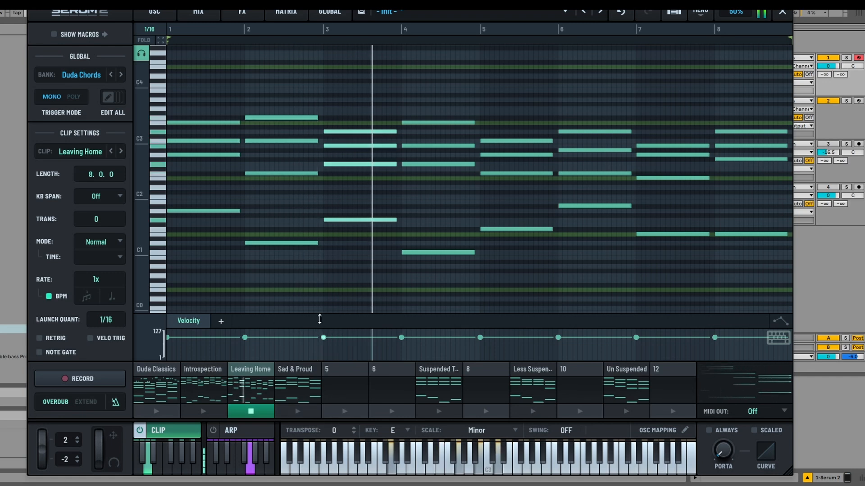
left_click(309, 412)
left_click(298, 409)
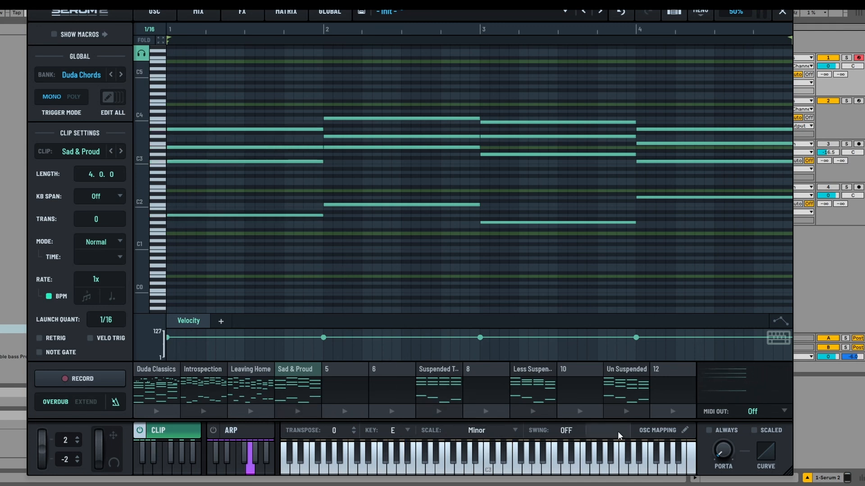
left_click(531, 412)
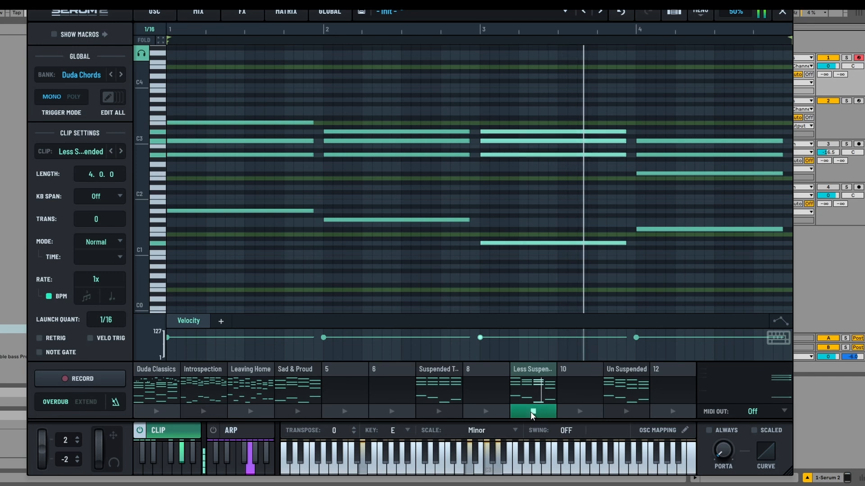
left_click(622, 412)
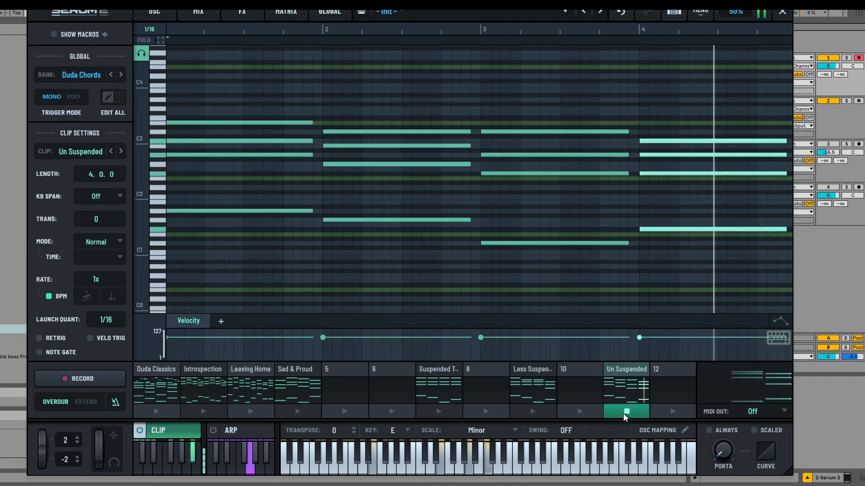
left_click(626, 411)
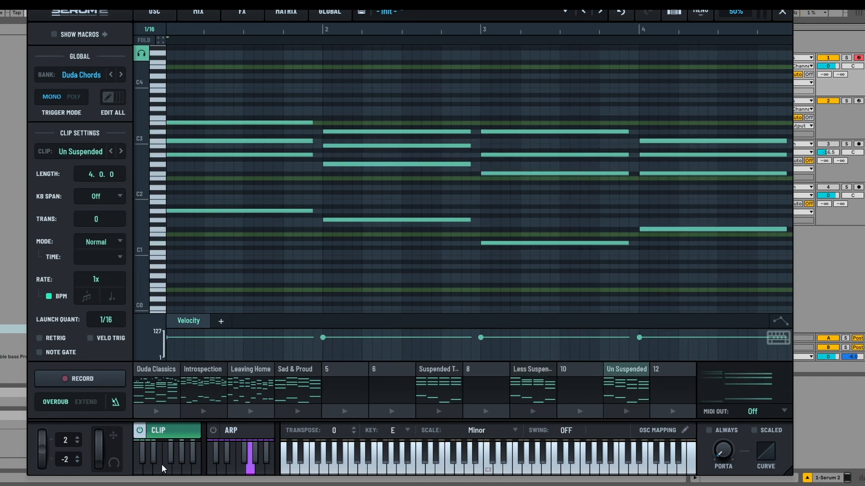
- Trigger clips 1, 4, 5 and 7 one after another from the clip keyboard, and return to Sad & Proud
left_click(135, 457)
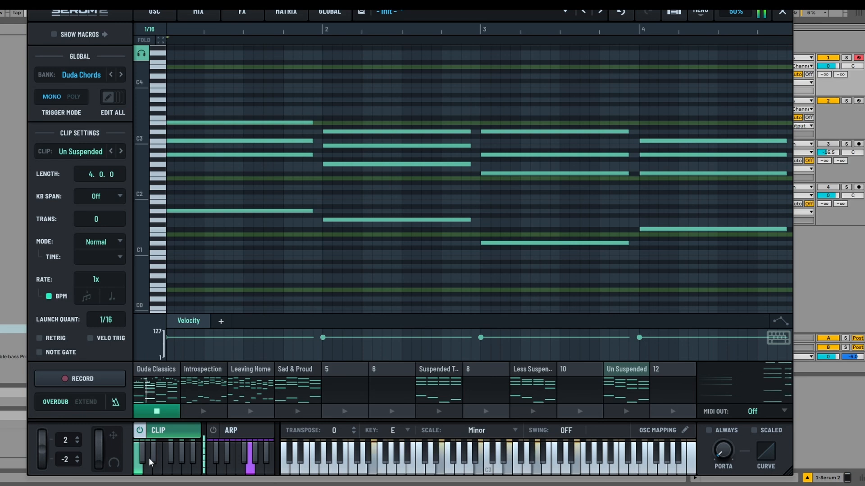
left_click(153, 455)
left_click(160, 461)
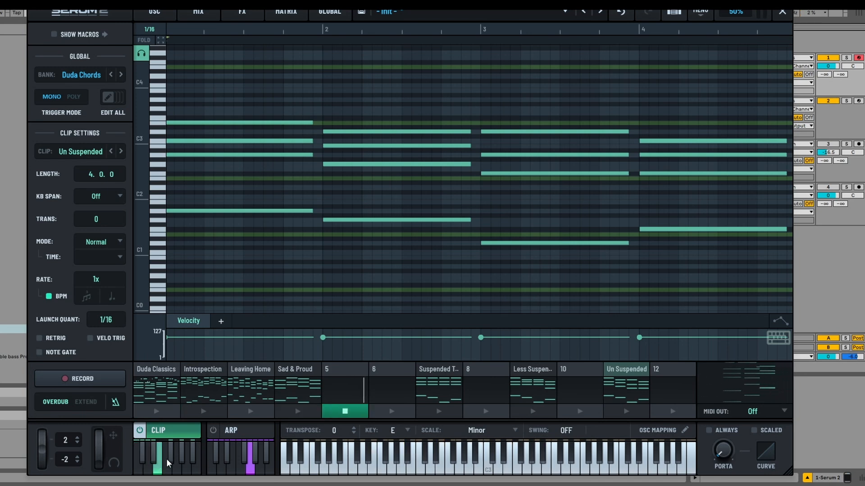
left_click(172, 454)
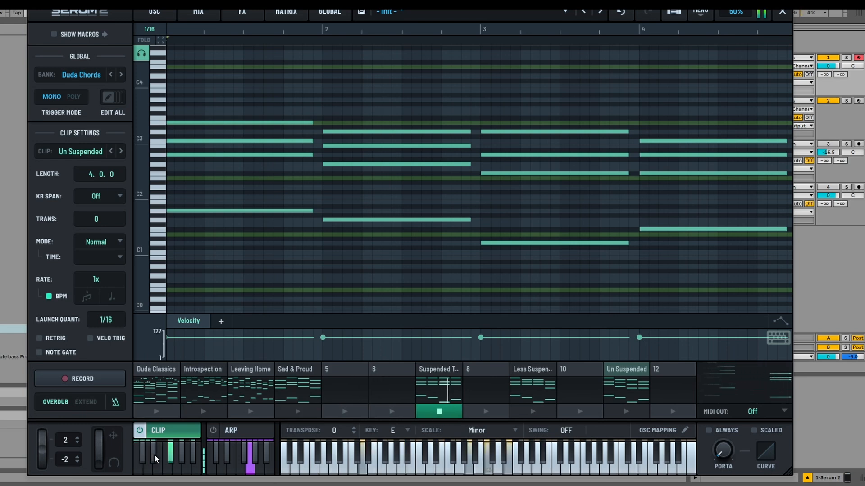
left_click(154, 455)
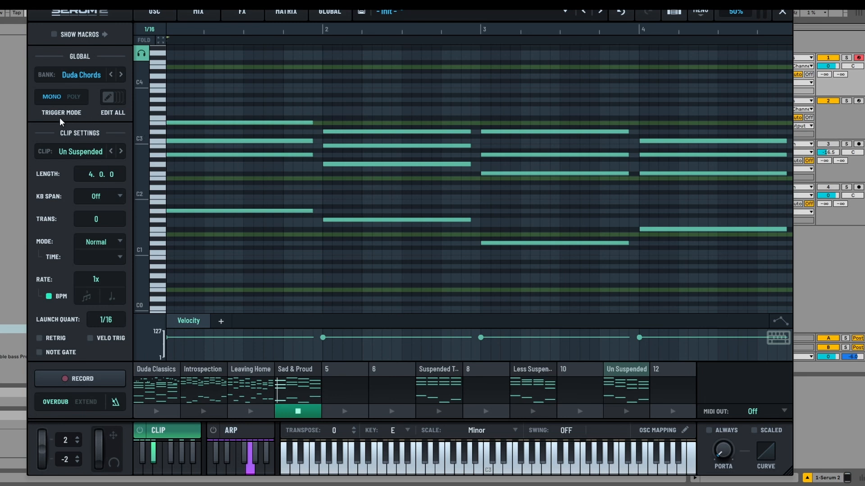
- Set the clip trigger mode to Poly and load the factory Init clip bank
left_click(74, 96)
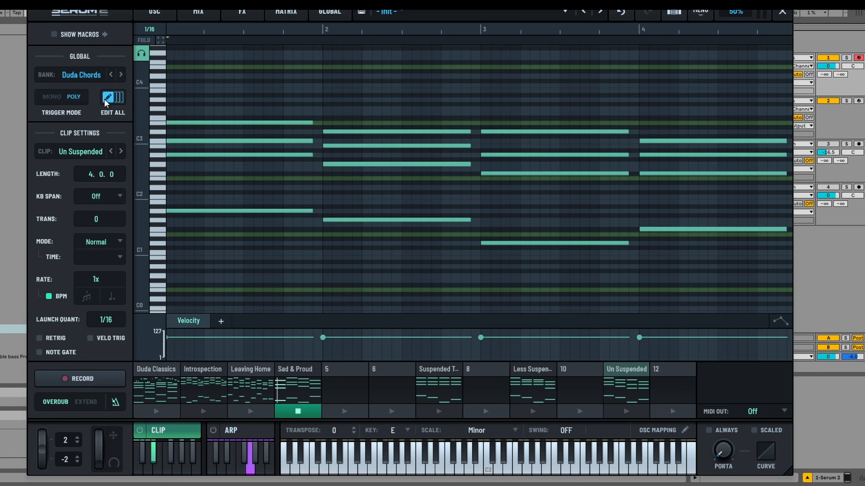
left_click(67, 74)
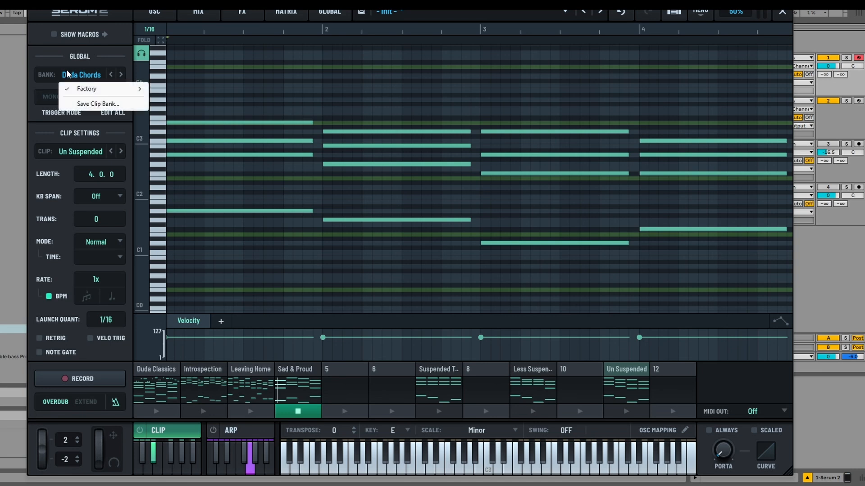
mouse_move(121, 93)
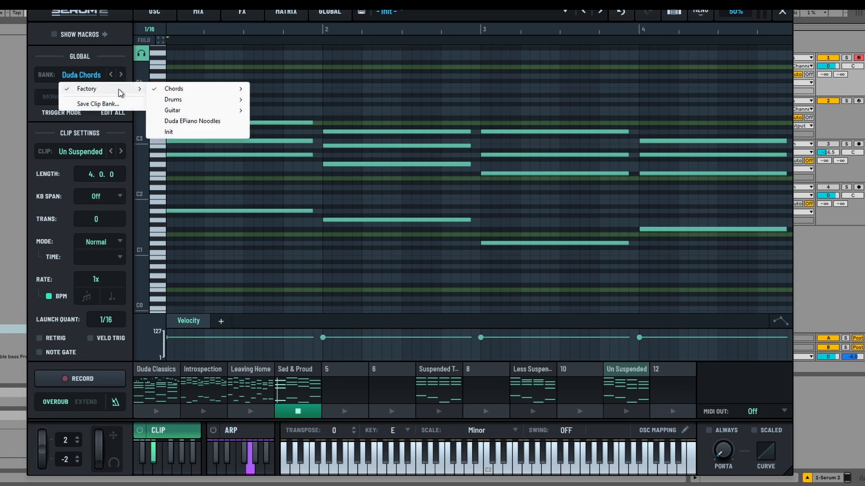
left_click(186, 131)
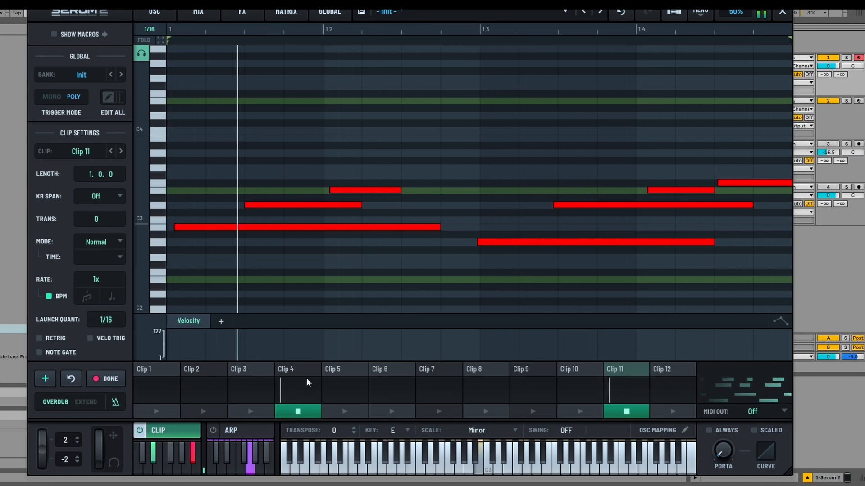
- Record a short phrase into Clip 1 and delete its G3 note at 1.4.4
left_click(297, 411)
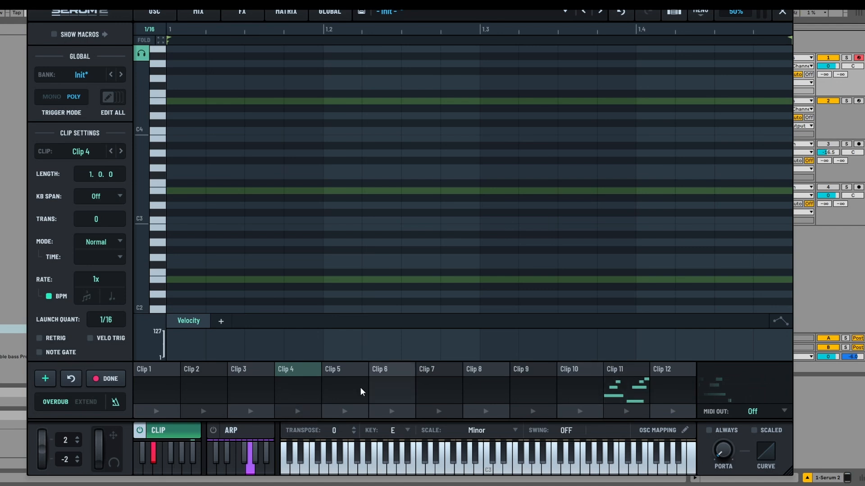
left_click(157, 411)
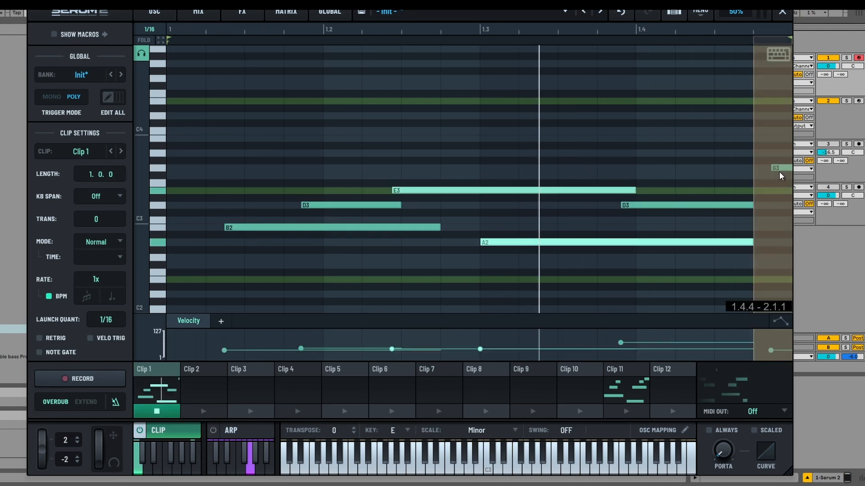
left_click(780, 170)
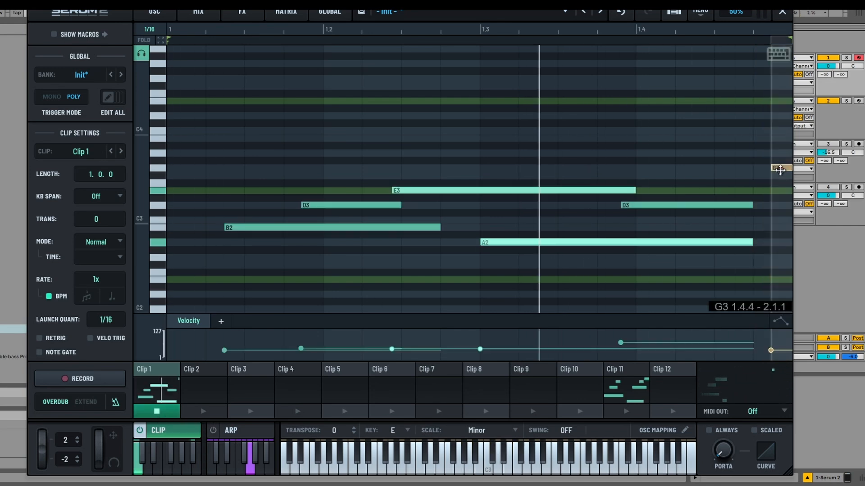
key("Delete")
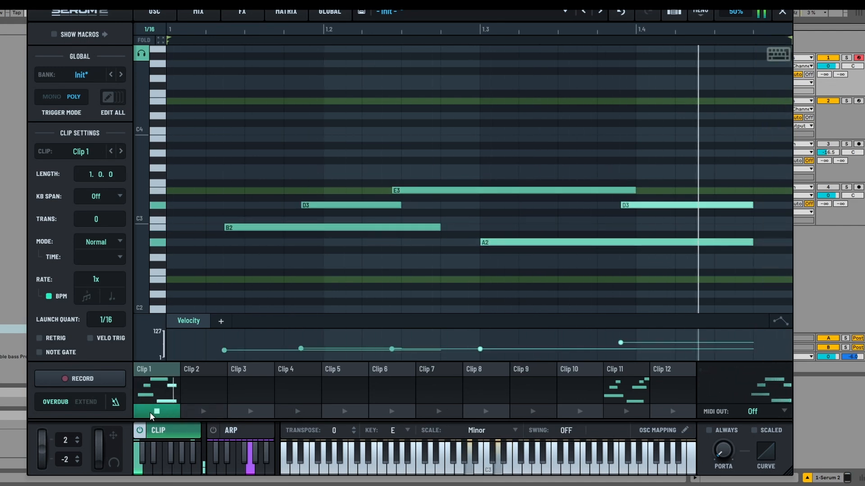
- Play Clip 11 together with Clip 1, and stop Clip 1 while Clip 11 keeps running
left_click(628, 417)
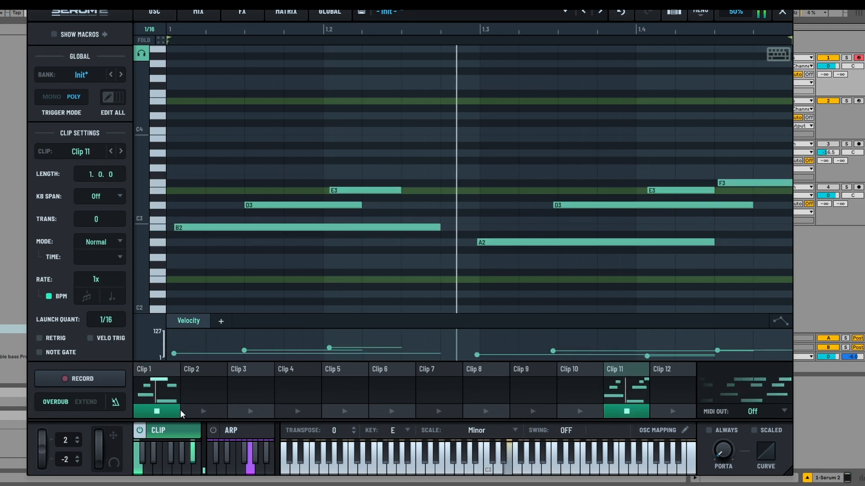
left_click(158, 412)
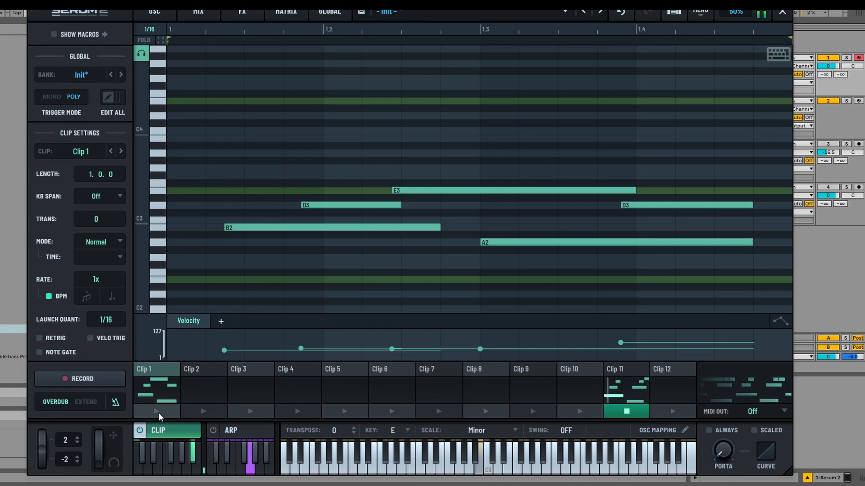
- Check the MIDI output options and set MIDI Out to Clip Player
left_click(764, 414)
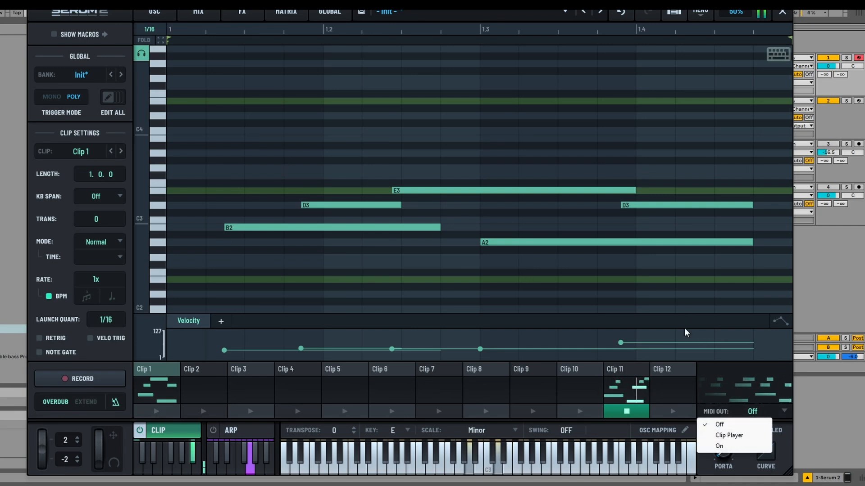
left_click(505, 164)
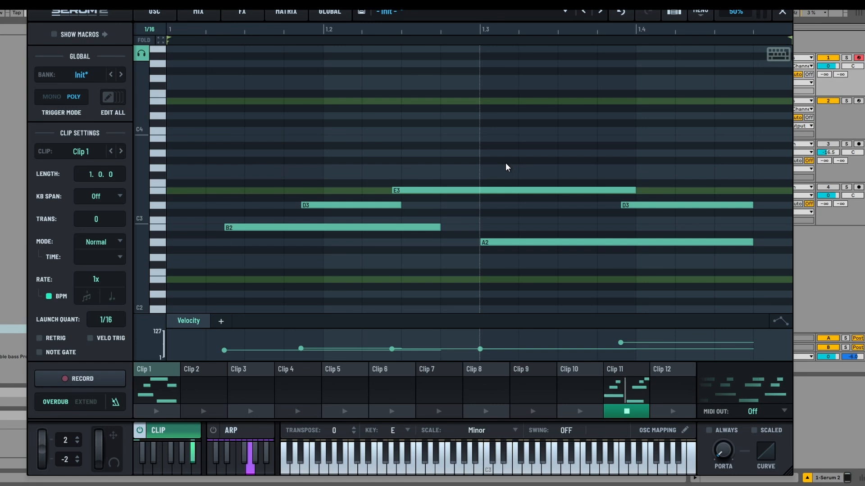
left_click(763, 415)
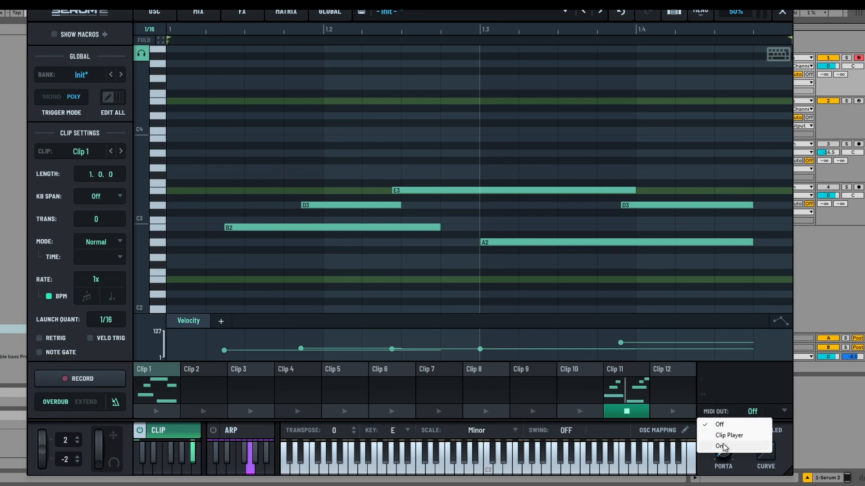
left_click(730, 435)
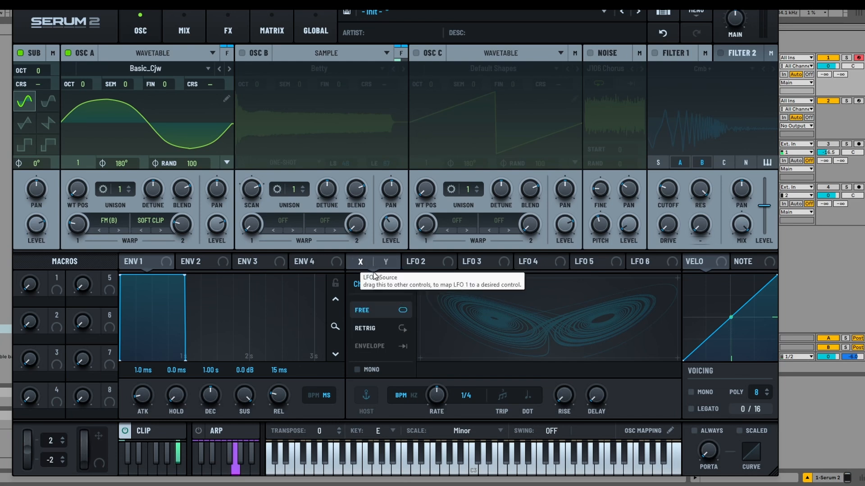
- Map LFO 1's X output to Oscillator A's wavetable position and its Y output to Oscillator A's unison blend
left_click_drag(362, 261, 405, 284)
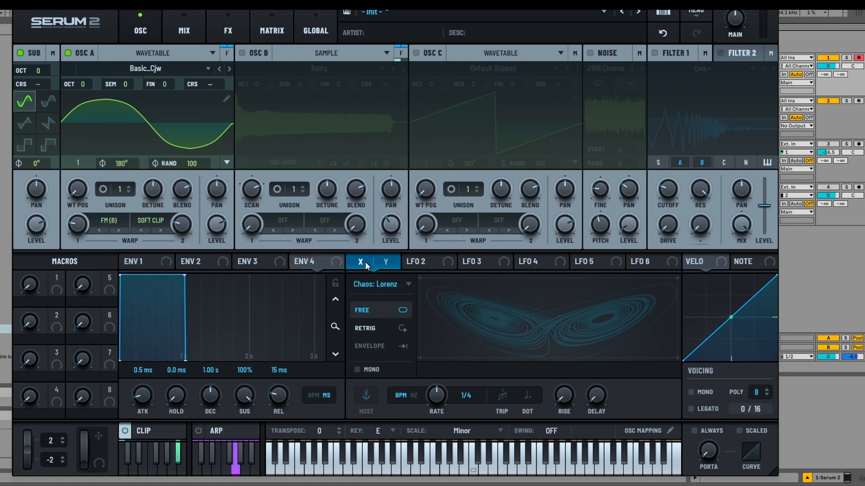
left_click_drag(365, 261, 78, 191)
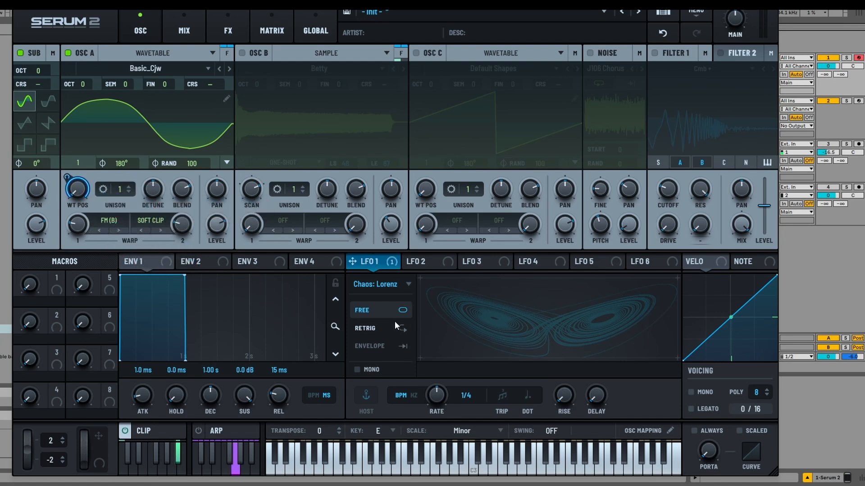
mouse_move(385, 263)
left_click_drag(385, 258, 186, 194)
mouse_move(185, 196)
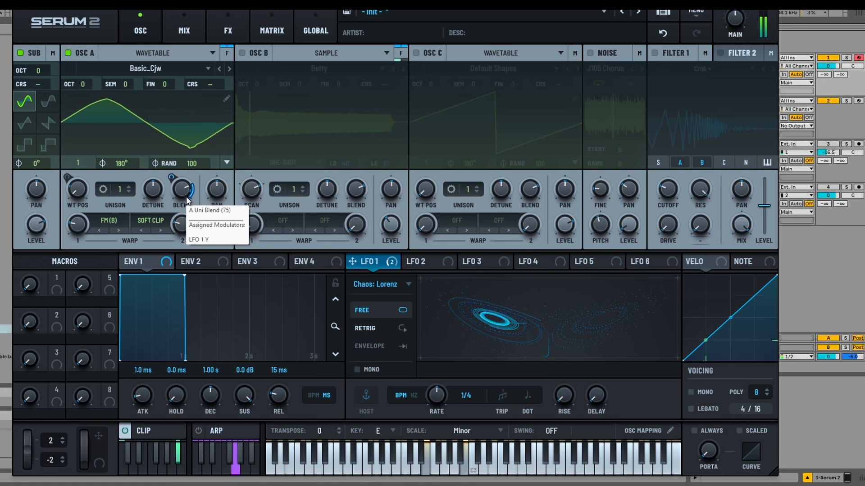
- Switch LFO 1 to the Chaos: Rossler mode
left_click(391, 291)
left_click(409, 329)
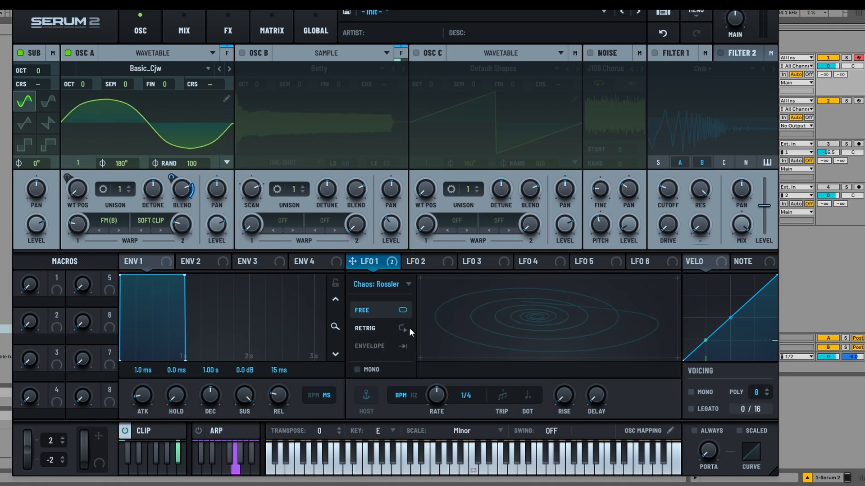
mouse_move(382, 270)
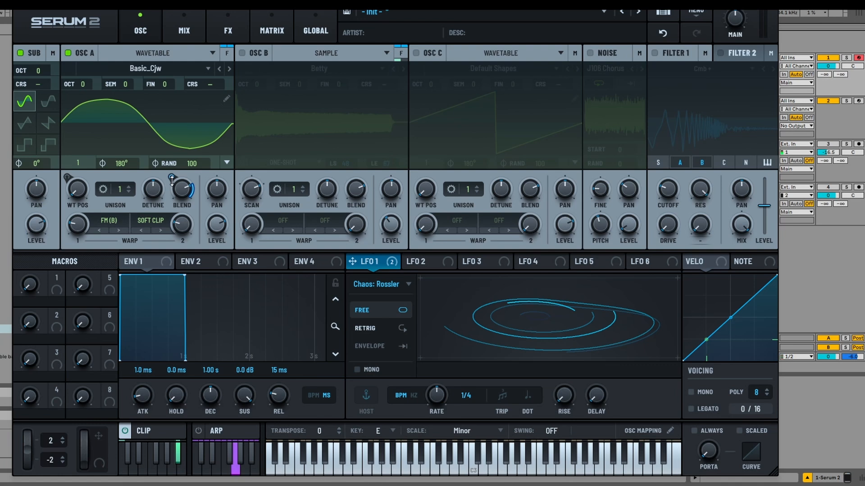
- Remove LFO 1's Y modulation from Oscillator A's unison blend and map its X output to Filter 1's cutoff
mouse_move(167, 184)
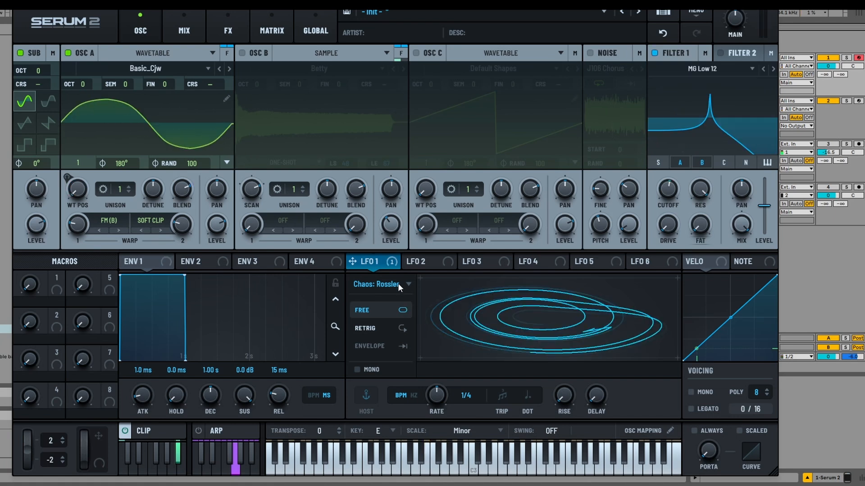
mouse_move(388, 261)
left_click_drag(366, 263, 671, 193)
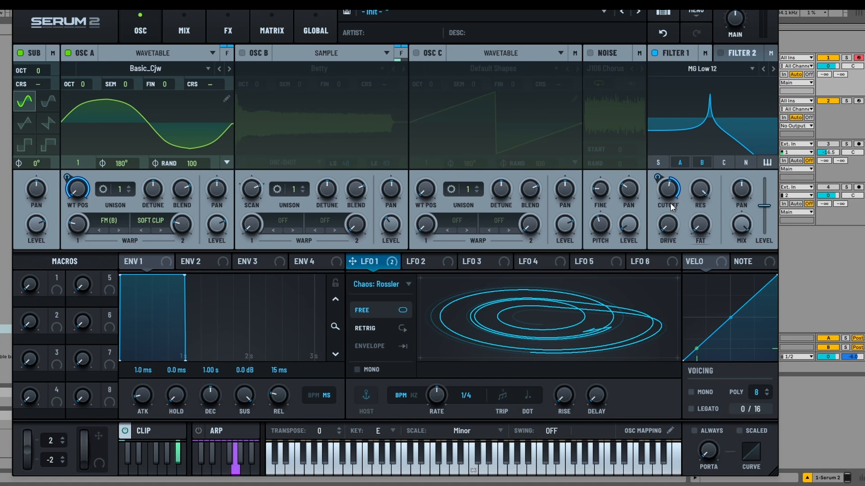